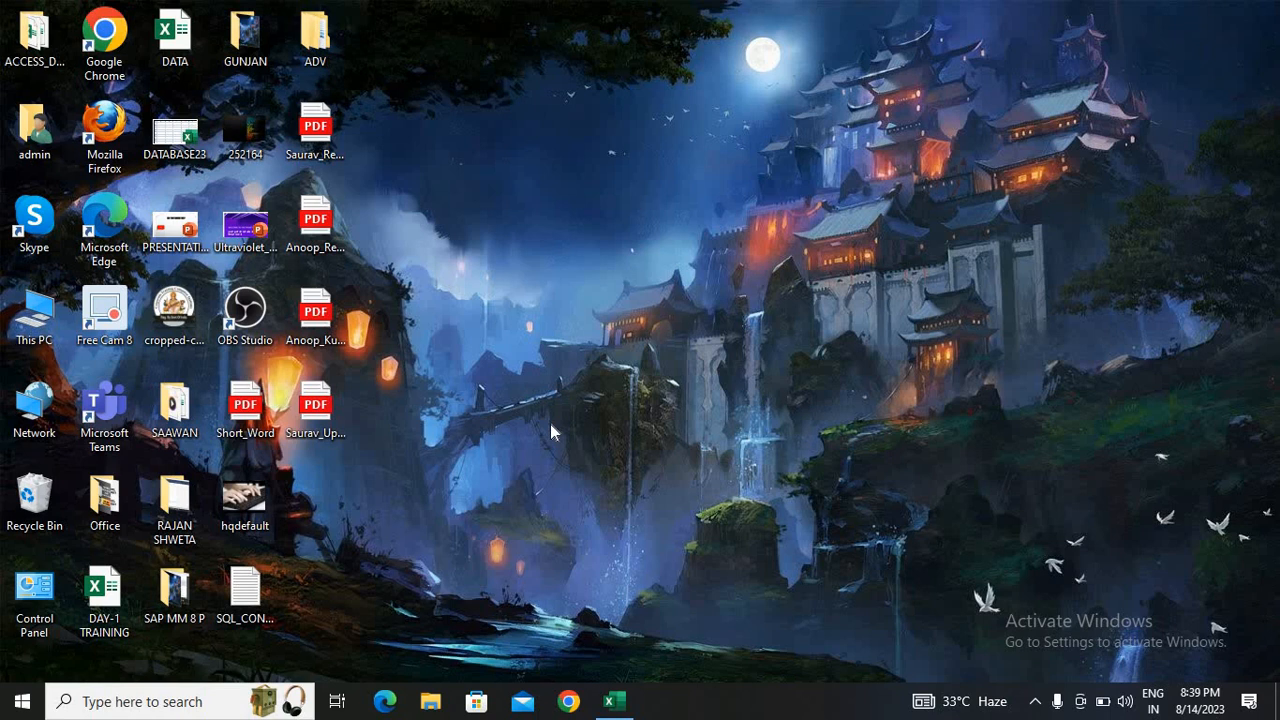
Switch to the Excel workbook, open the P-1 sheet, and widen the FIND and SEARCH columns
click(614, 701)
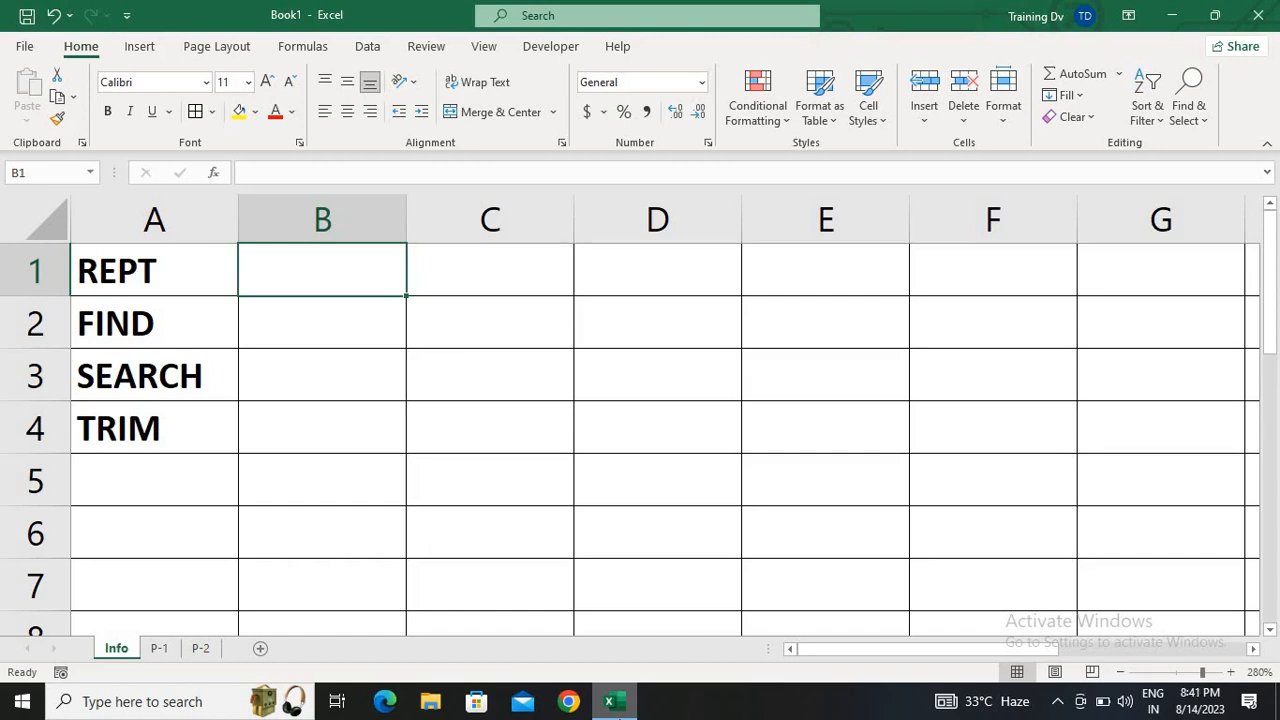
click(162, 648)
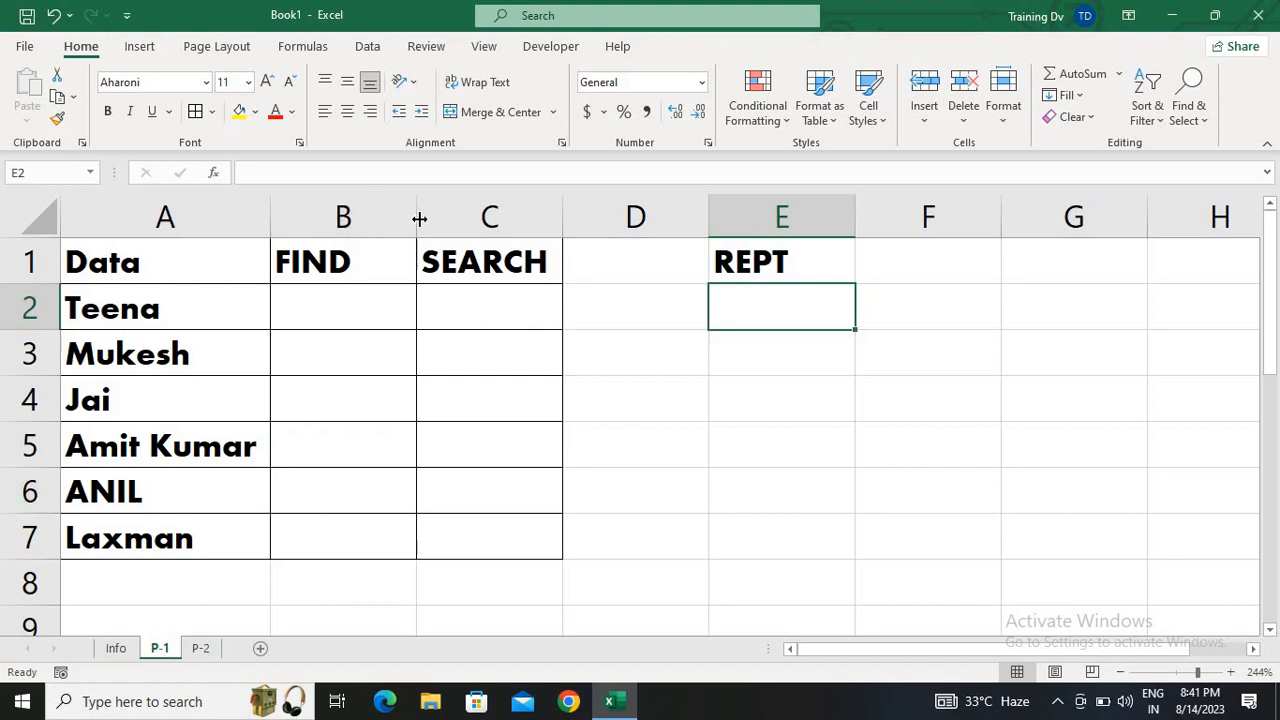
drag(418, 217, 497, 200)
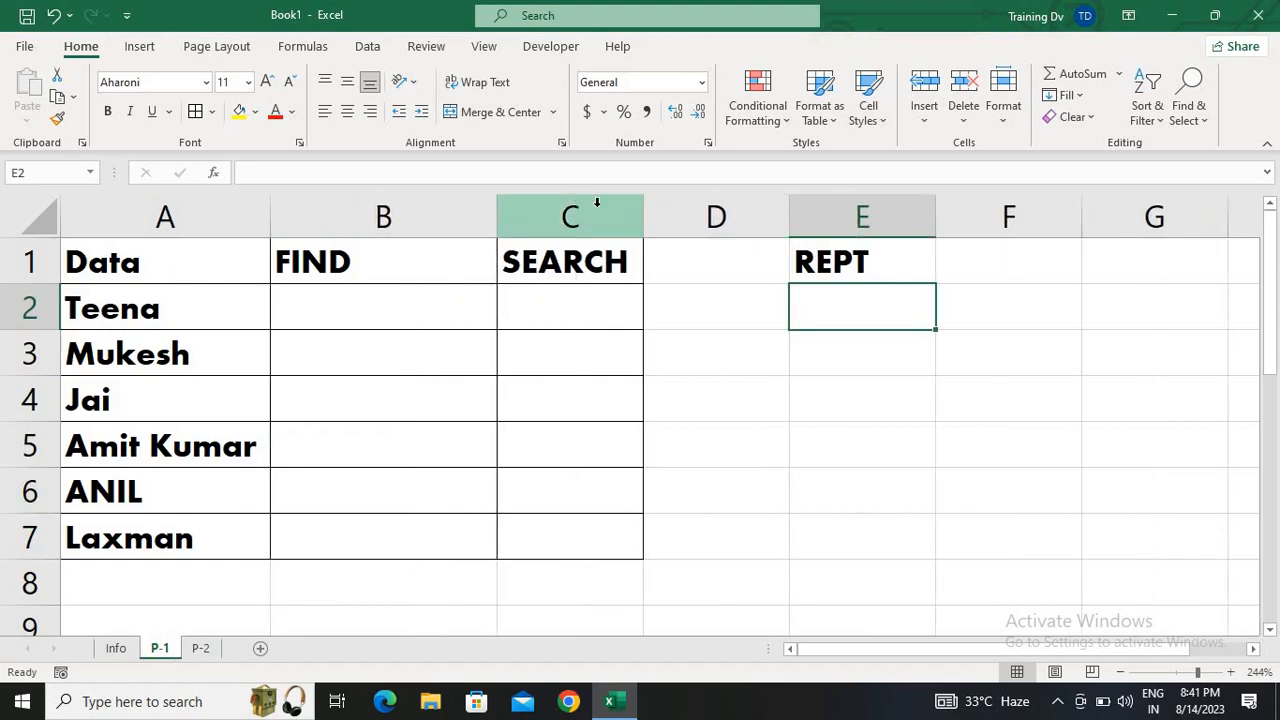
drag(645, 211, 697, 198)
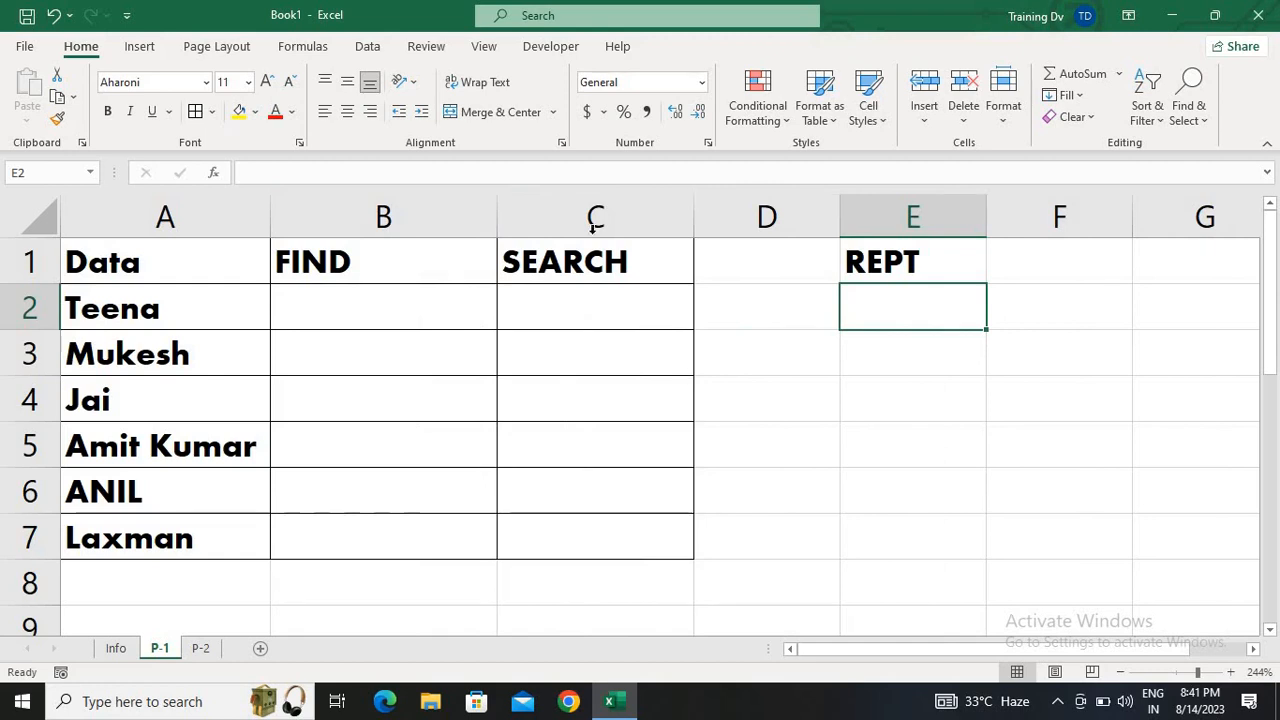
Enter the formula =FIND("a",A2) in cell B2 under the FIND heading
click(384, 318)
text(=fin)
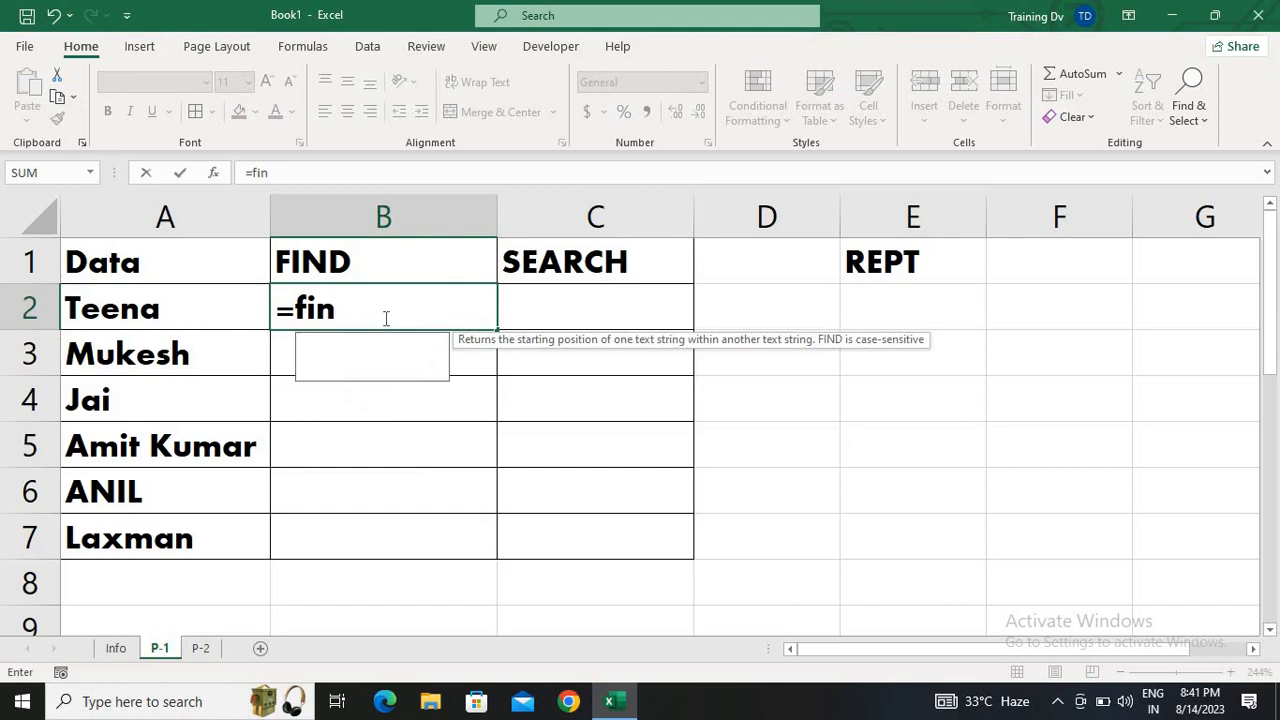
key(Tab)
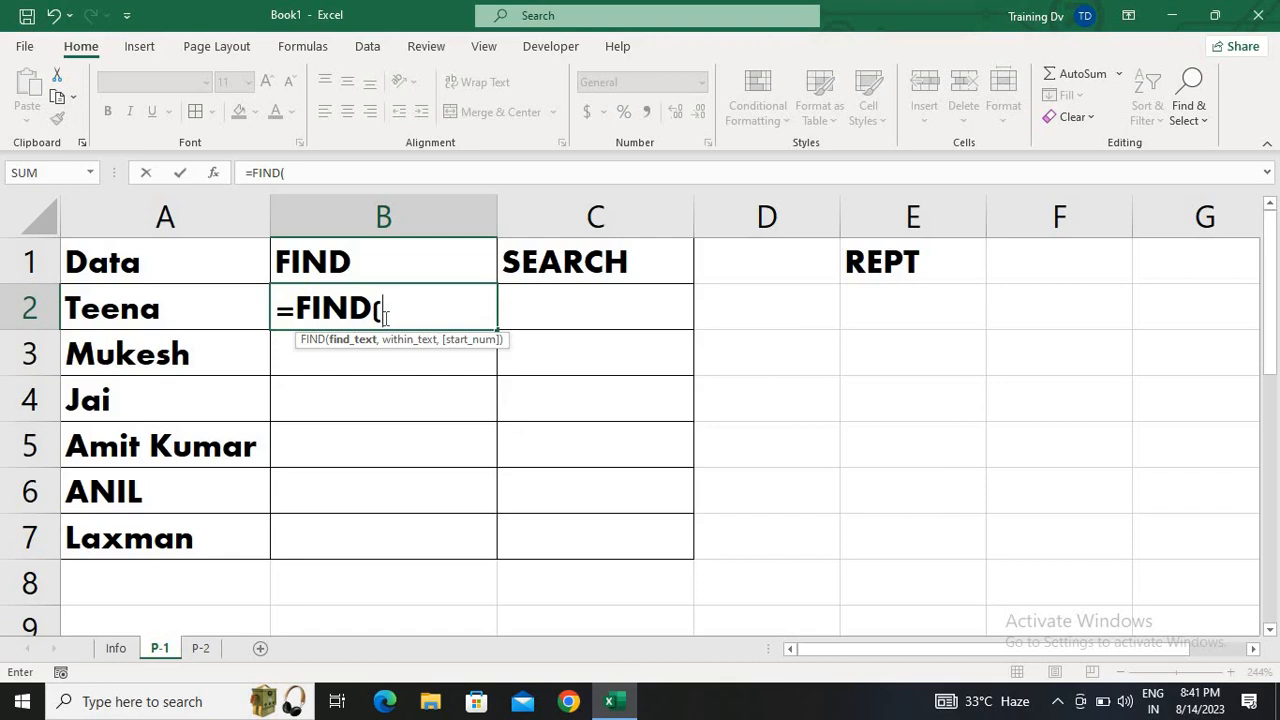
text("a")
text(,)
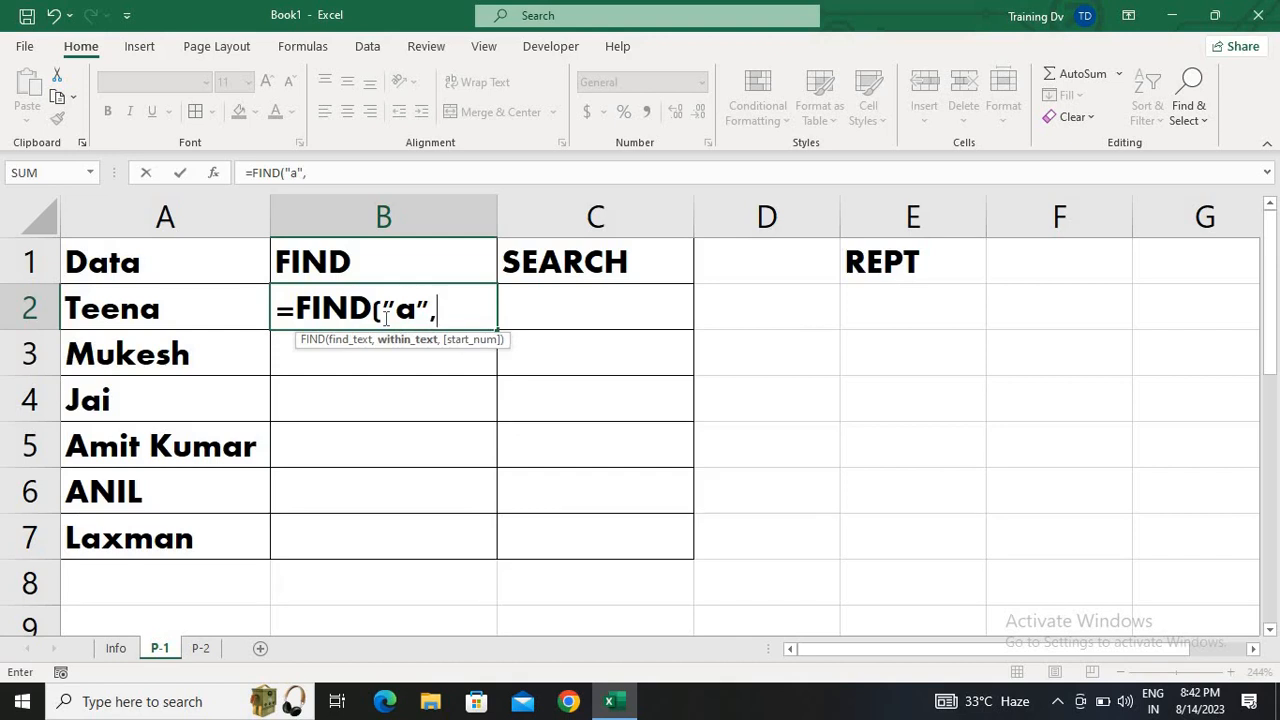
click(97, 306)
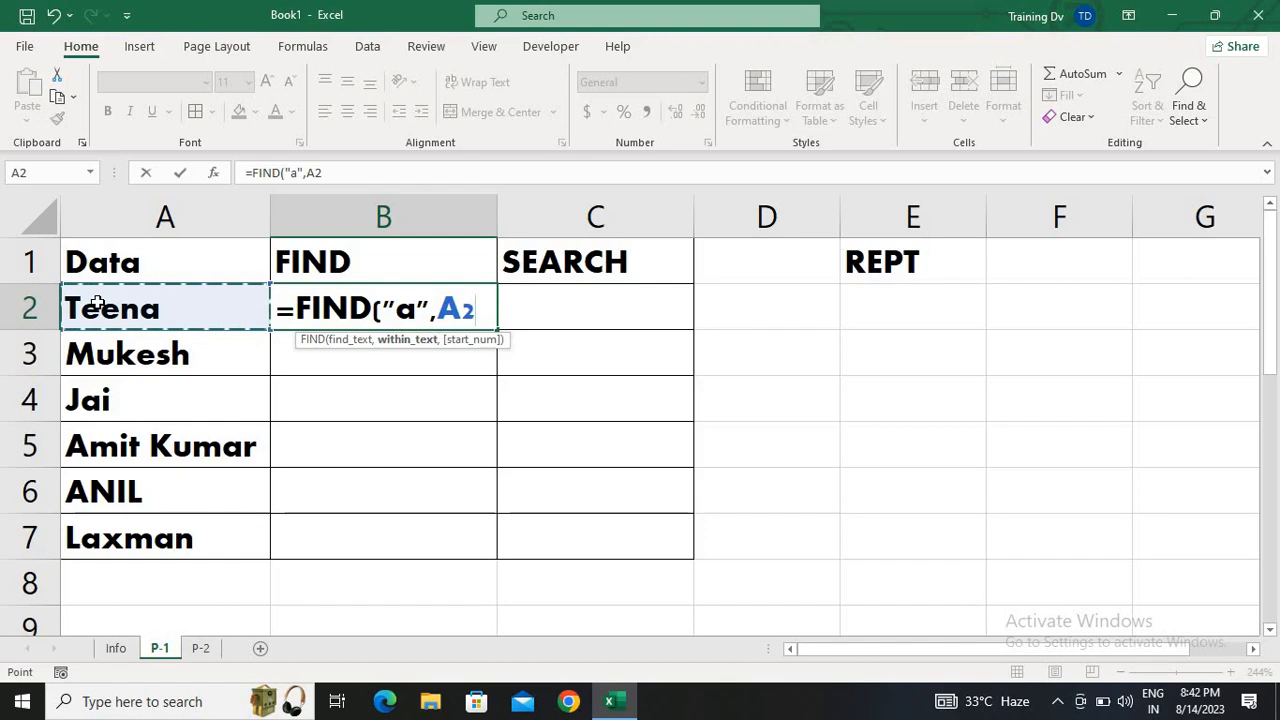
text())
key(Return)
Fill the lowercase "a" FIND formula from B2 down through B7
key(Up)
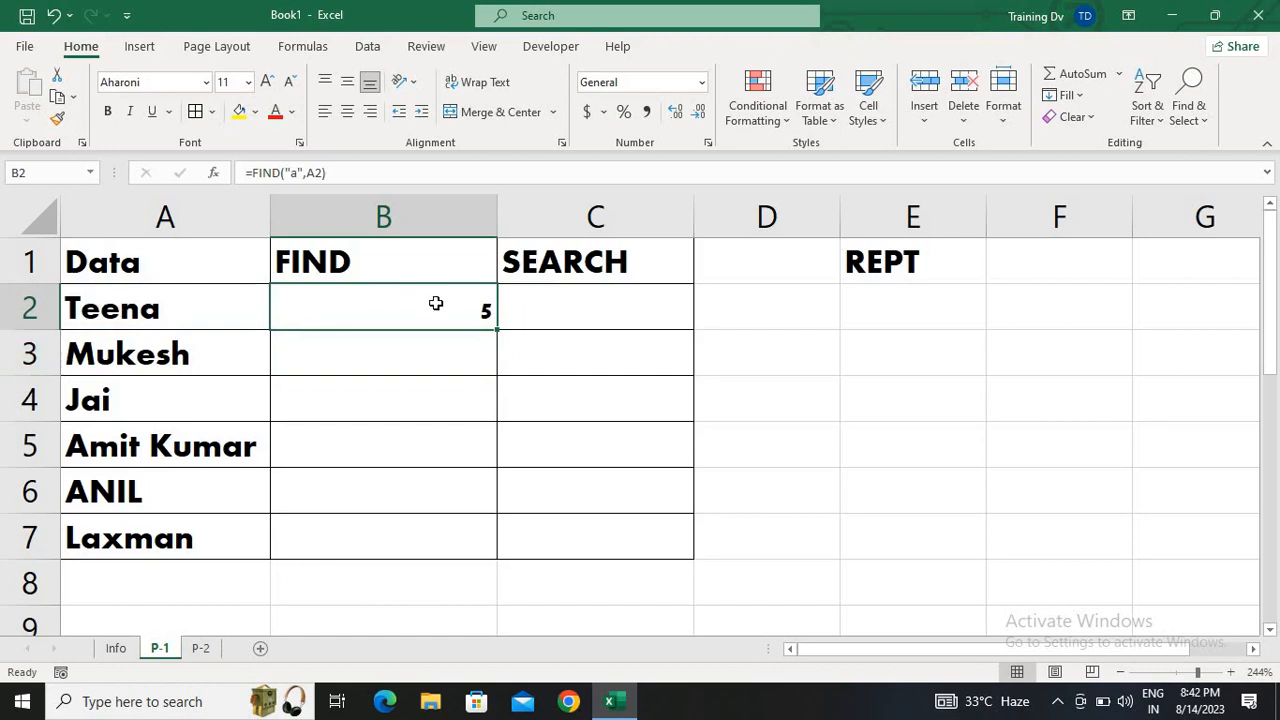
key(shift+Down)
key(shift+Down)
key(shift+Down)
key(shift+Down)
key(shift+Down)
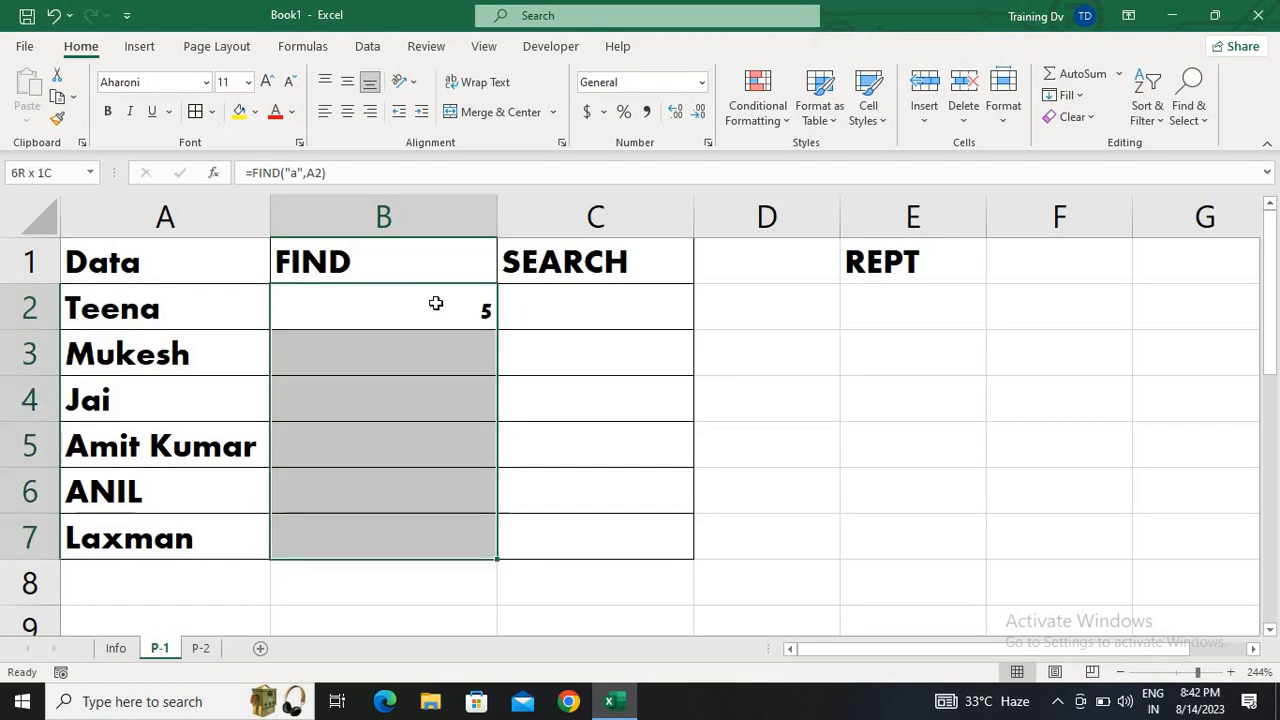
key(ctrl+d)
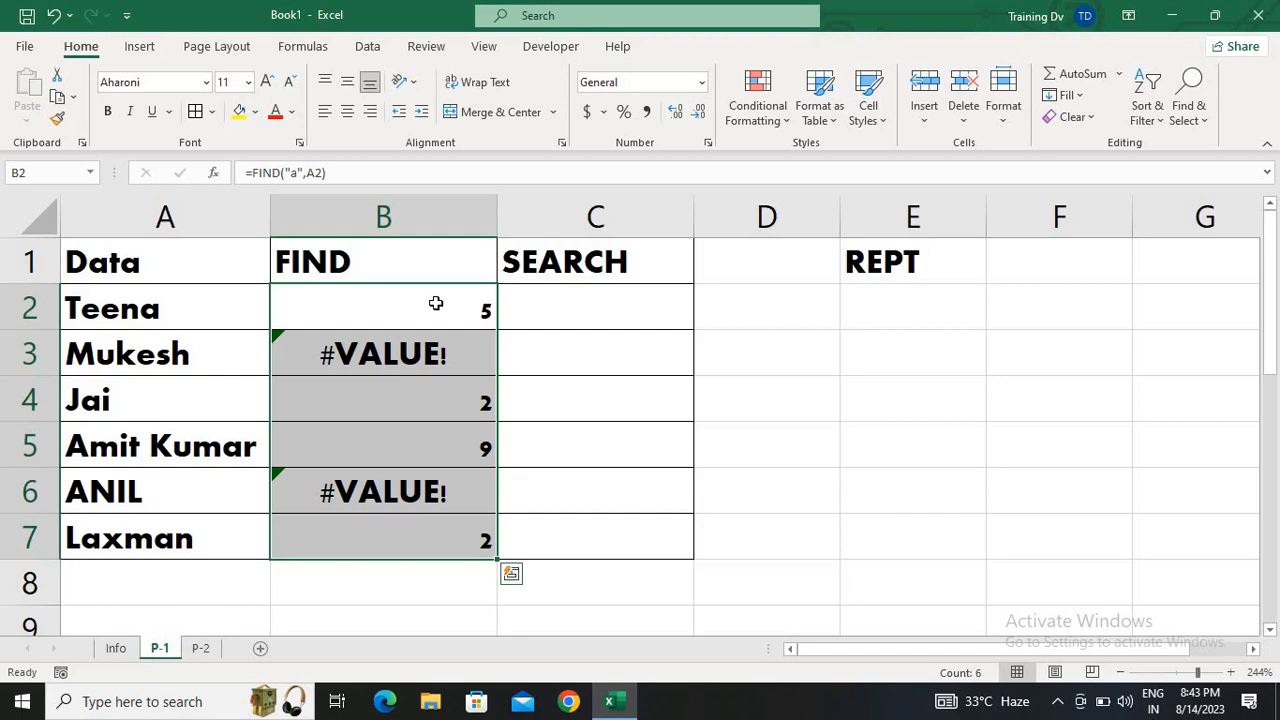
Change the search letter in the B2 formula to uppercase, making it =FIND("A",A2)
double_click(436, 303)
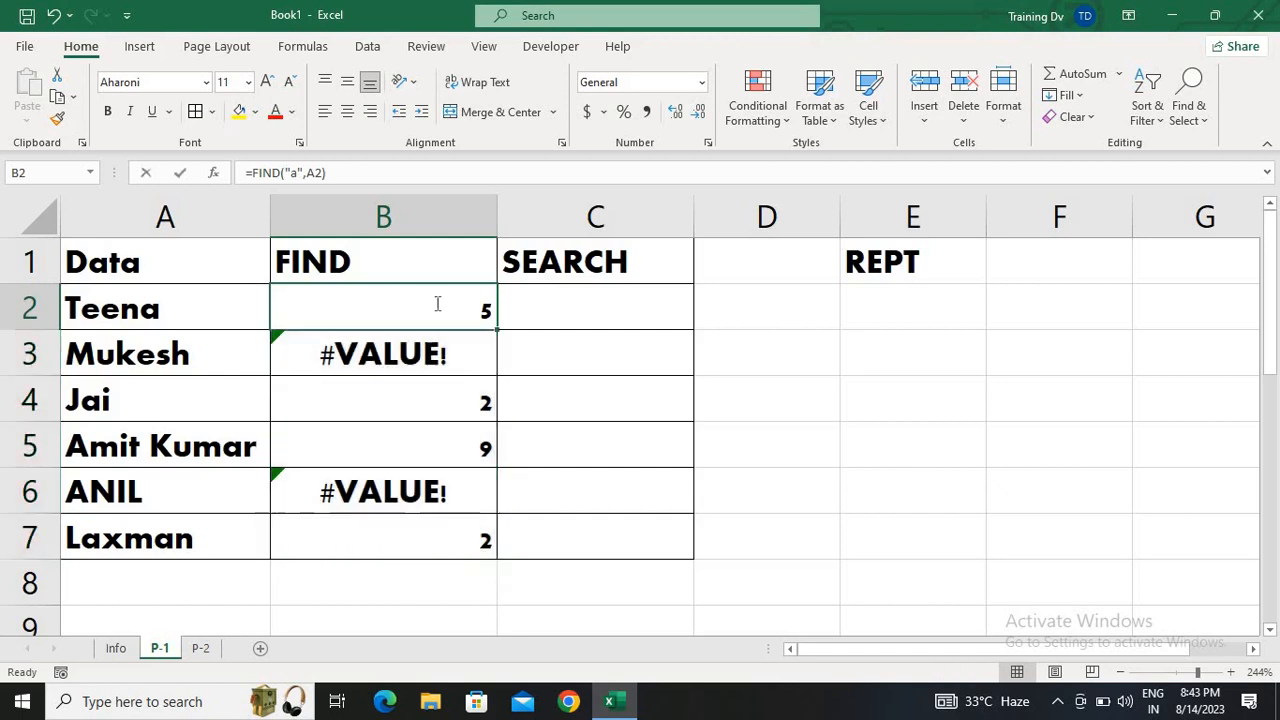
key(Left)
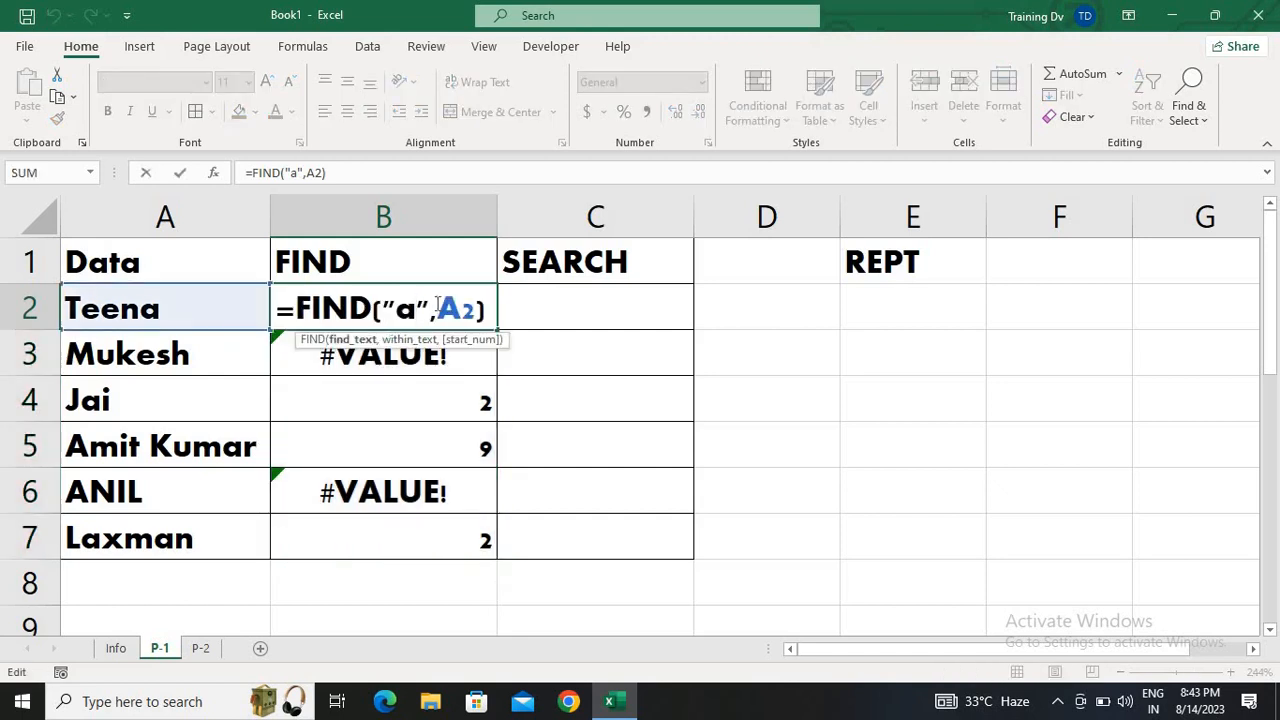
key(BackSpace)
text(A)
key(Return)
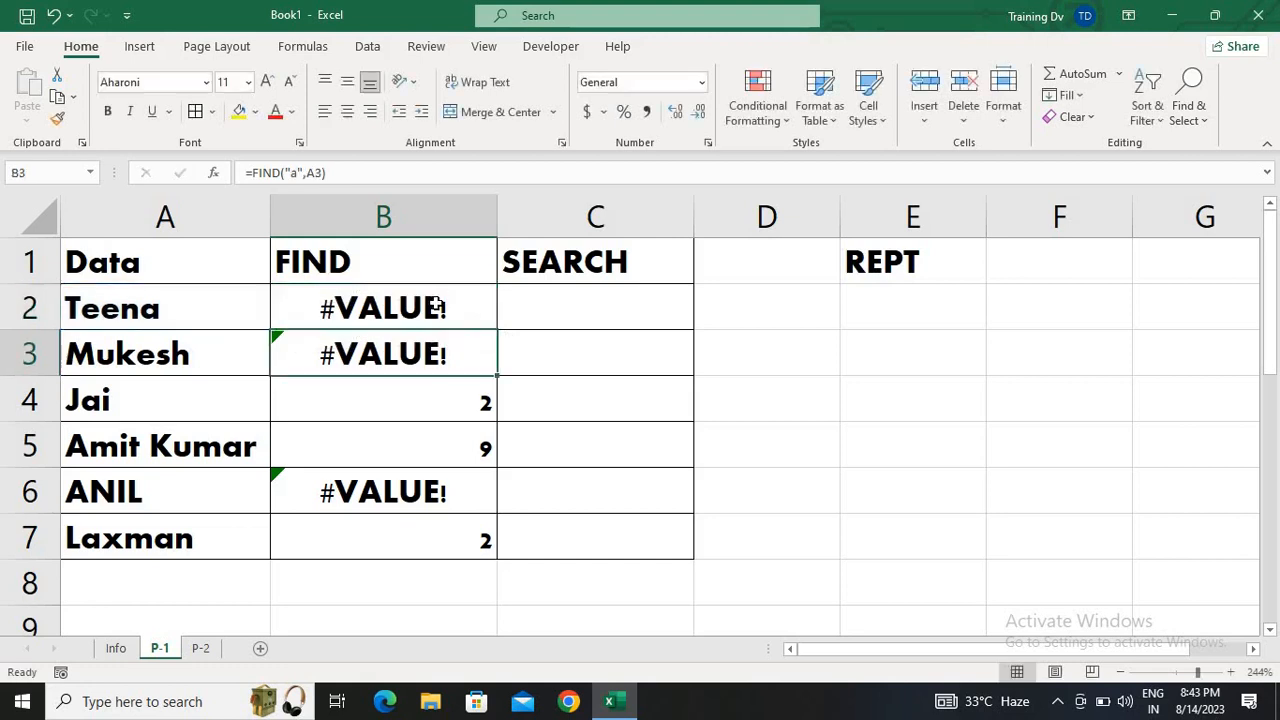
Fill the uppercase "A" FIND formula from B2 down through B7
key(Up)
key(shift+Down)
key(shift+Down)
key(shift+Down)
key(shift+Down)
key(shift+Down)
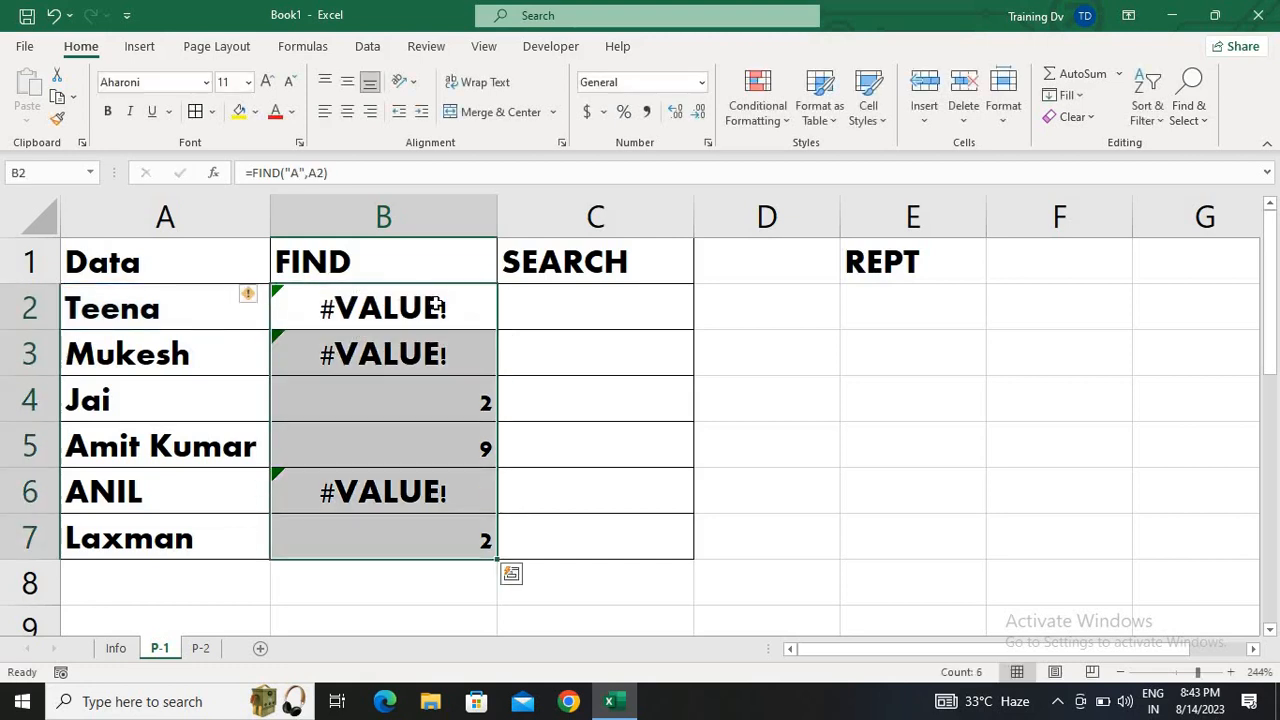
key(ctrl+d)
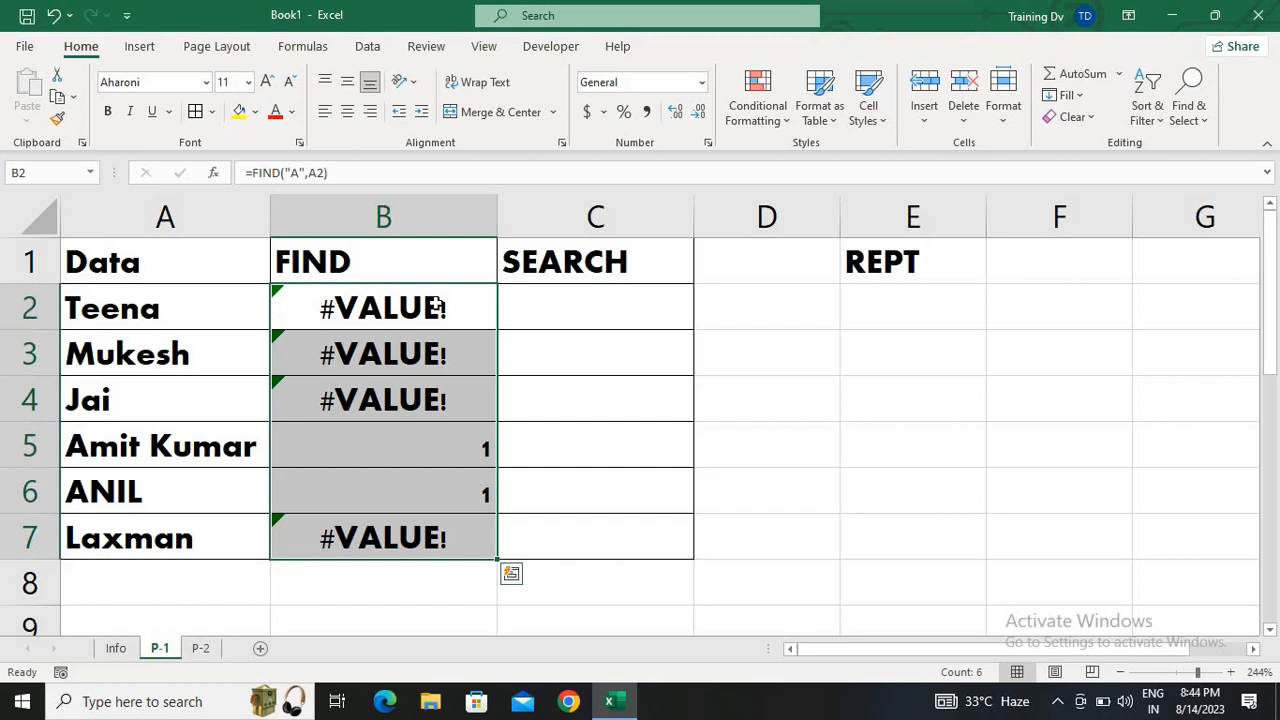
Enter the formula =SEARCH("A",A2) in cell C2 under the SEARCH heading
key(Right)
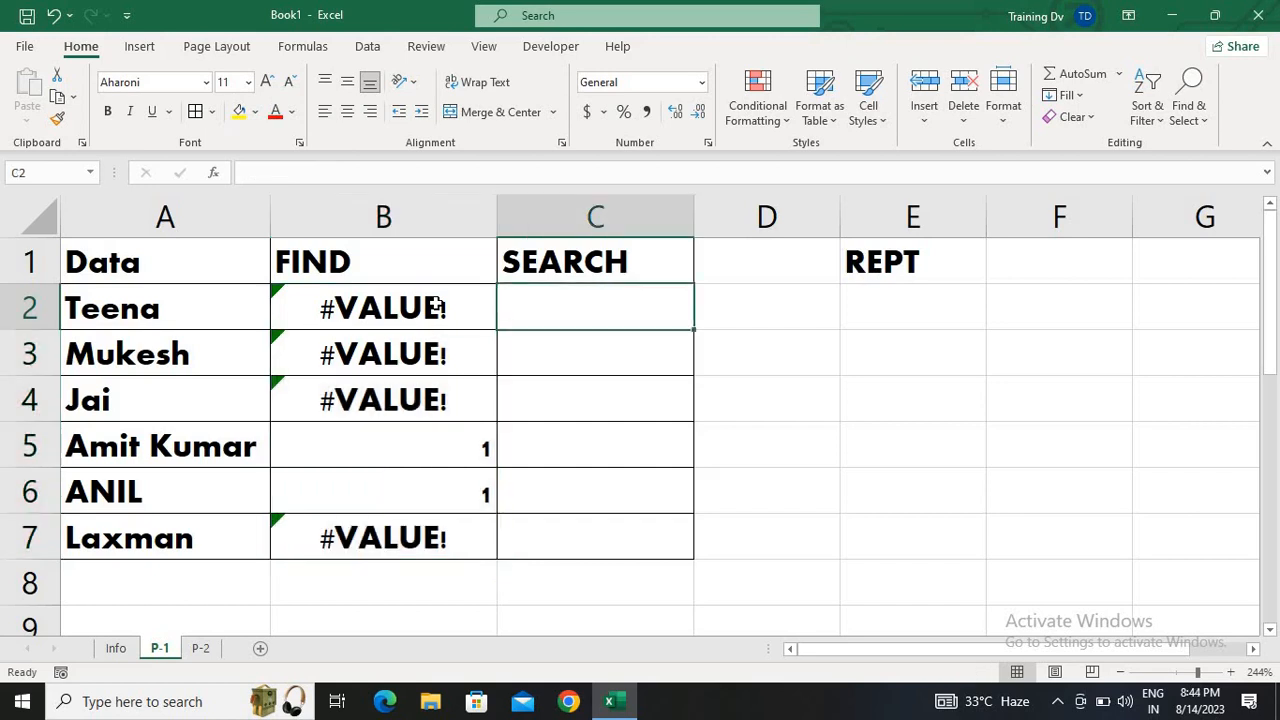
text(=SE)
key(Tab)
text("A)
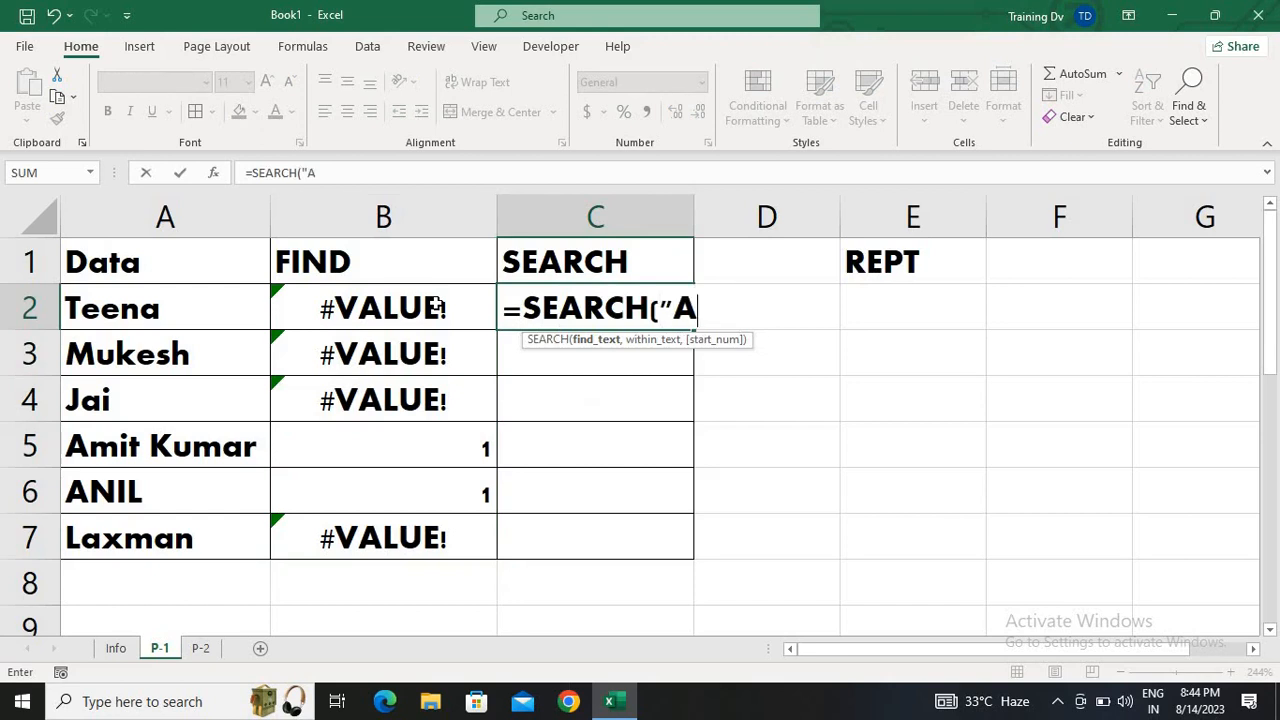
text(",)
key(Left)
key(Left)
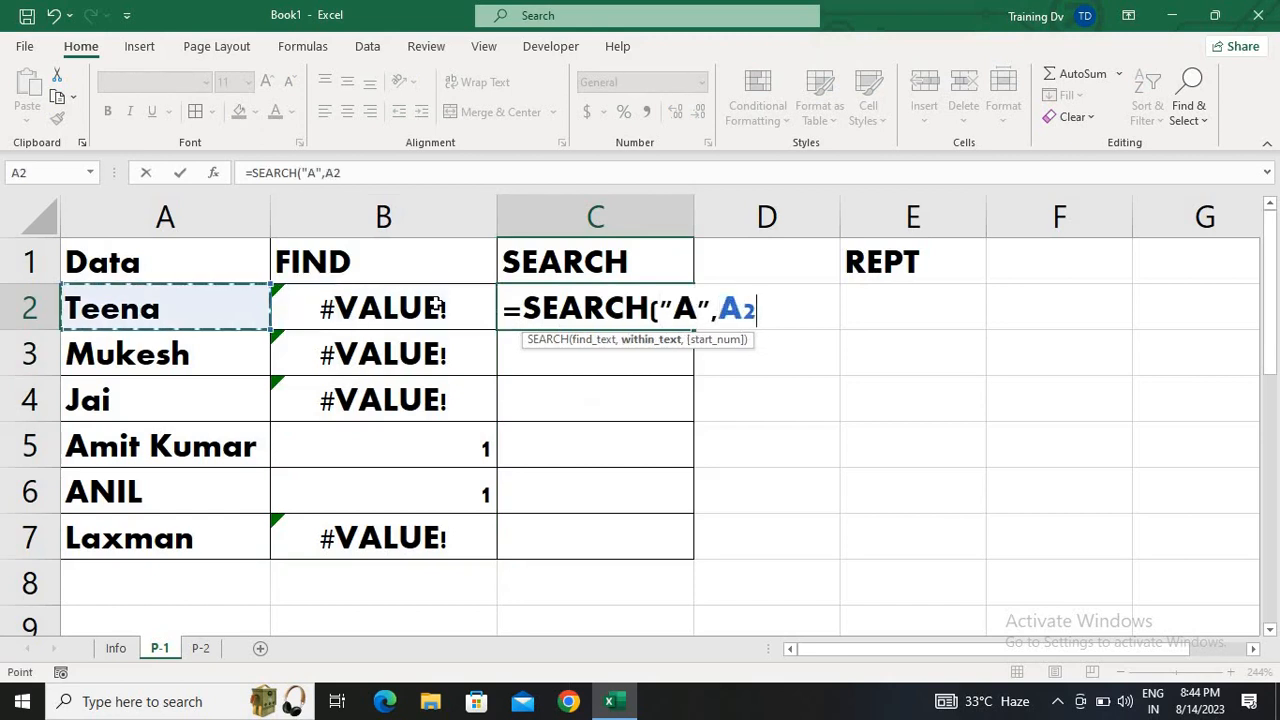
text())
key(Return)
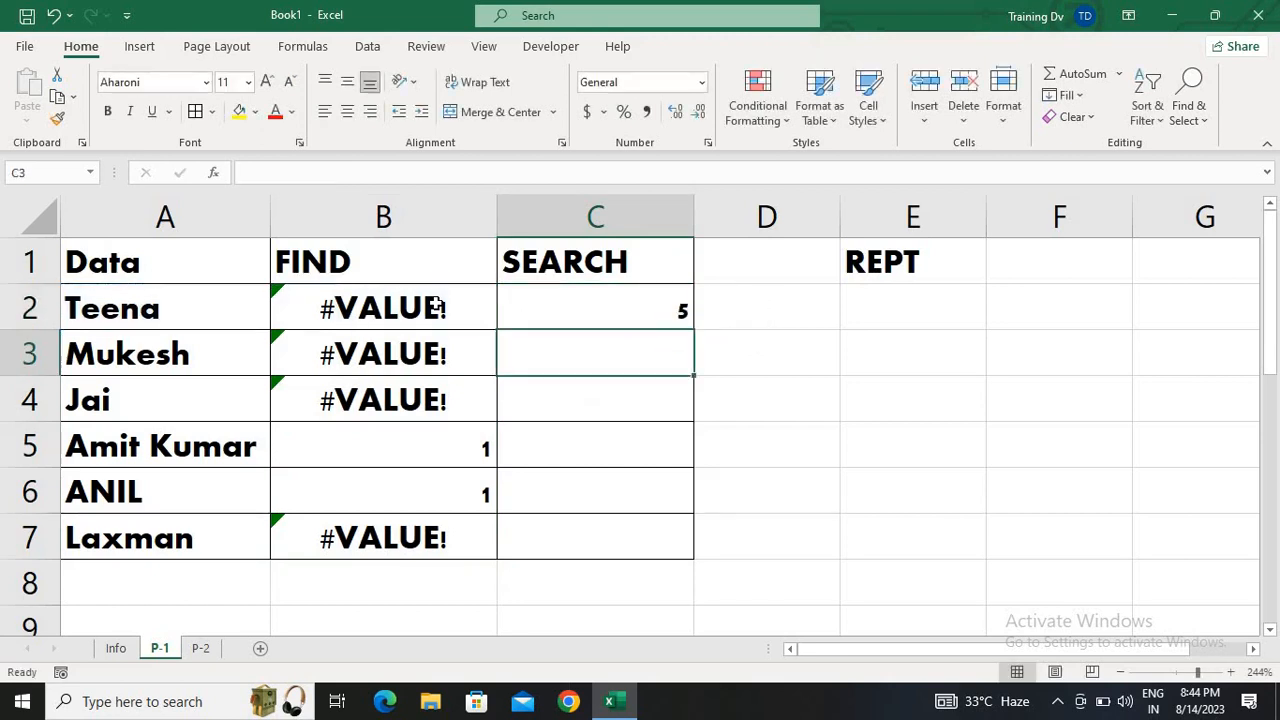
Fill the uppercase "A" SEARCH formula from C2 down through C7
key(Up)
key(shift+Down)
key(shift+Down)
key(shift+Down)
key(shift+Down)
key(shift+Down)
key(ctrl+d)
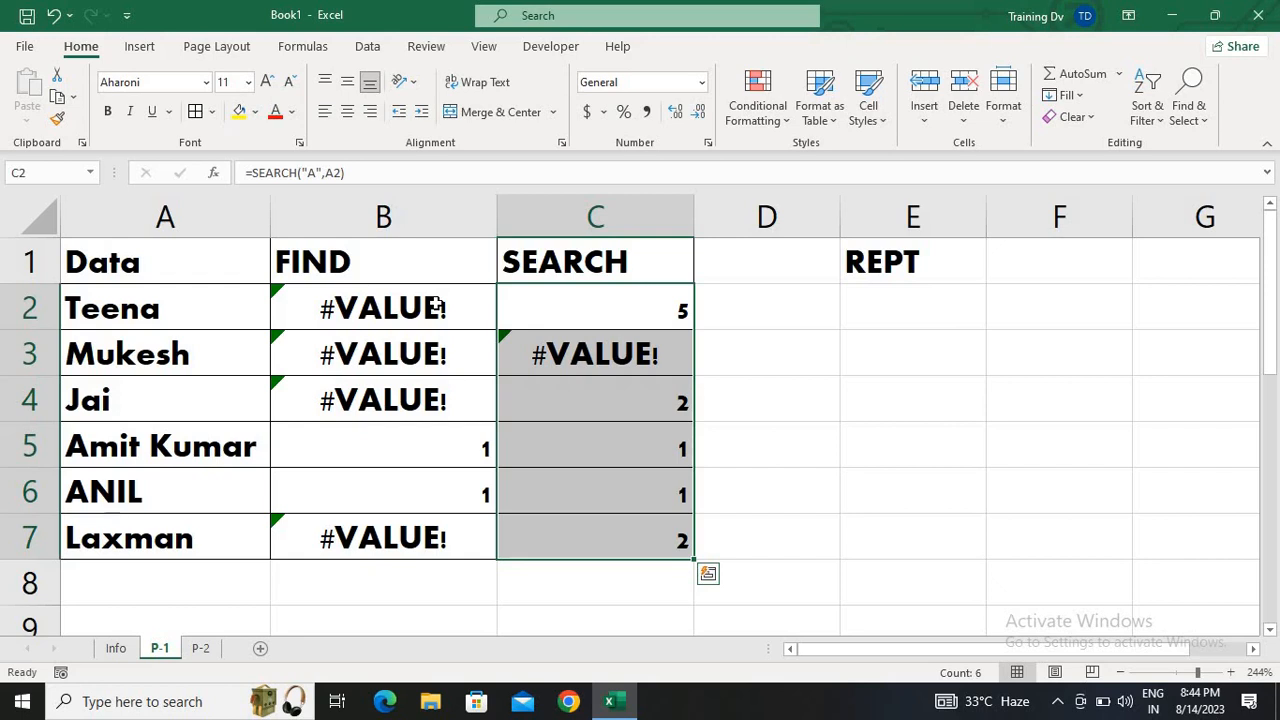
Change the search letter in the C2 formula to lowercase, making it =SEARCH("a",A2)
double_click(552, 295)
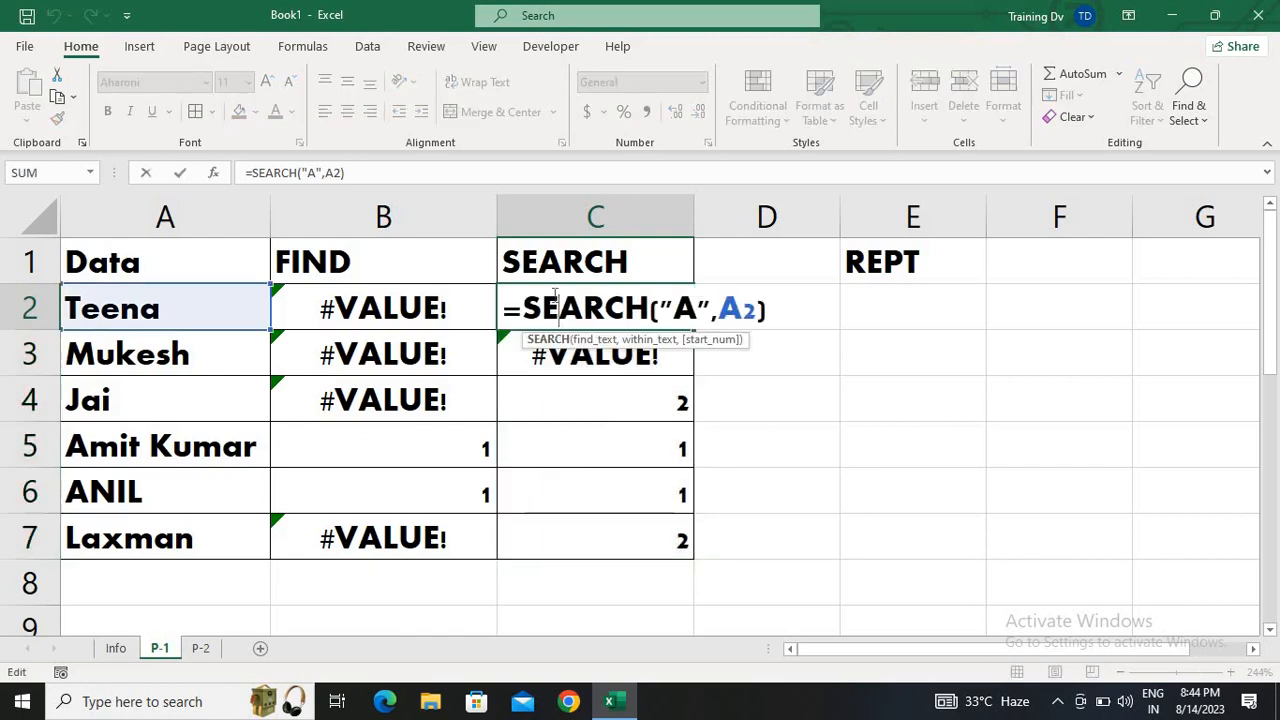
key(Right)
key(Right)
key(Right)
key(Right)
key(BackSpace)
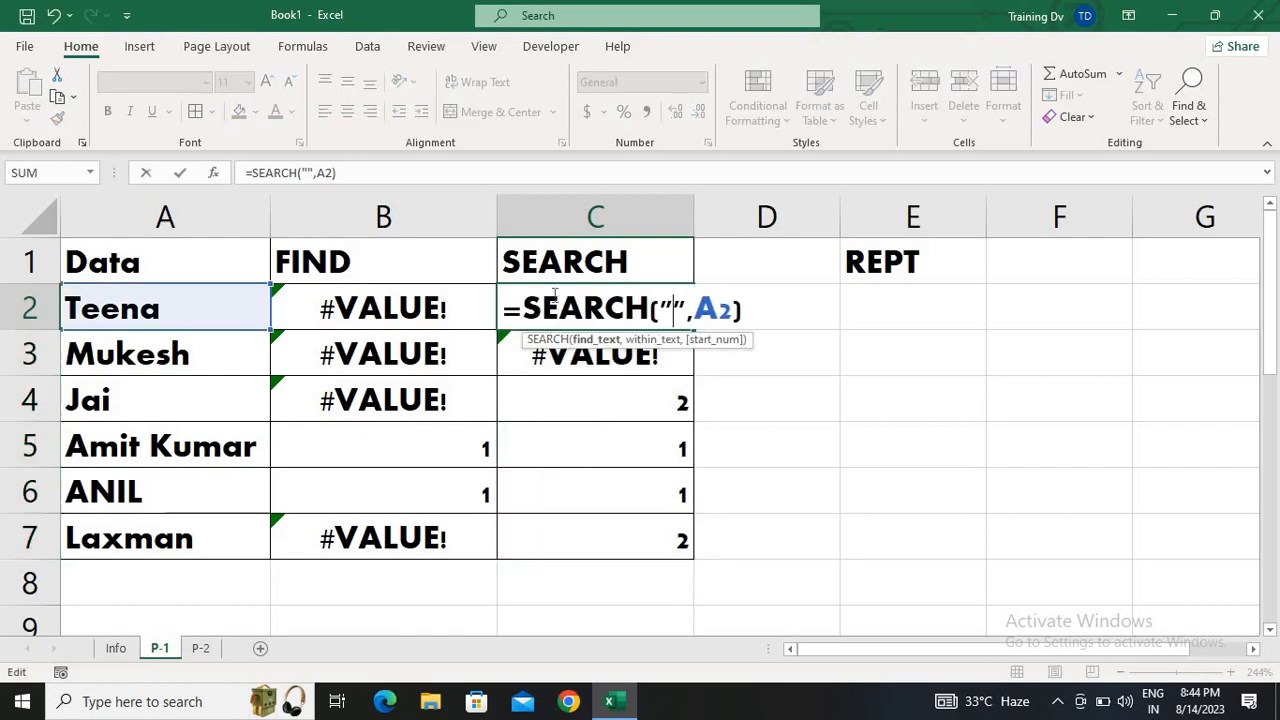
text(a)
key(Return)
Fill the lowercase "a" SEARCH formula from C2 down through C7
key(ctrl+shift+Down)
key(ctrl+d)
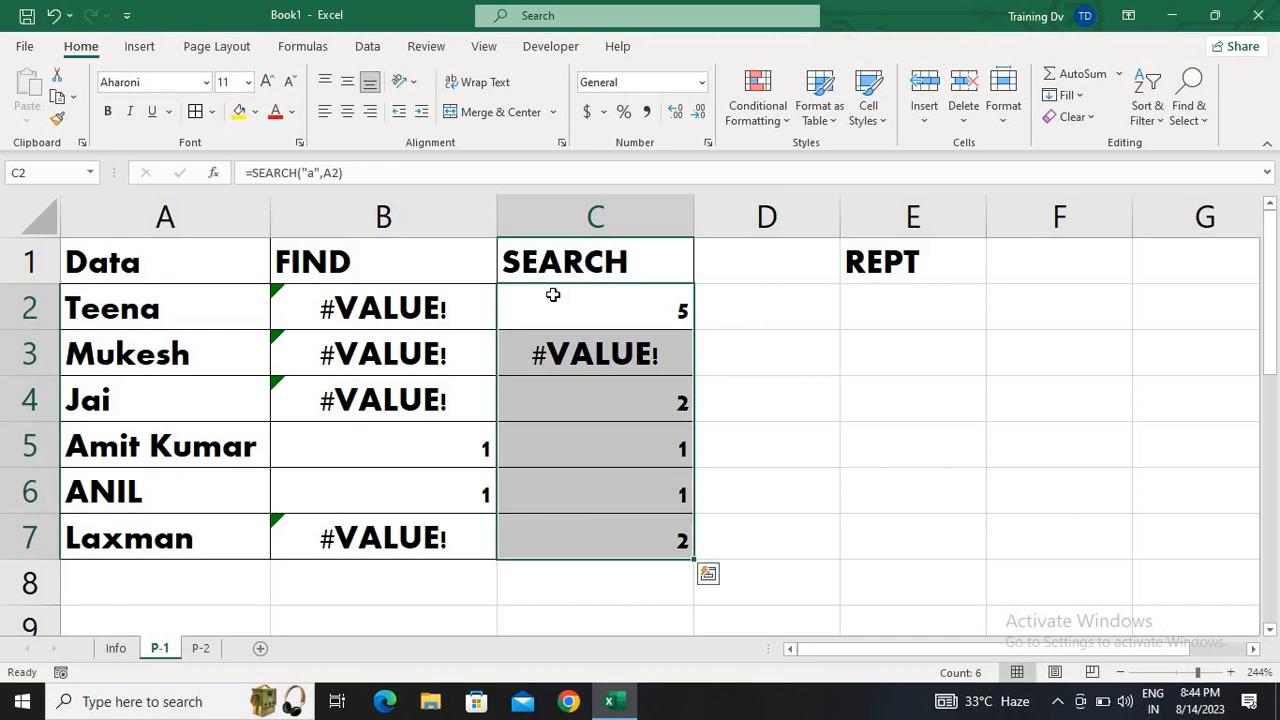
key(Right)
key(Left)
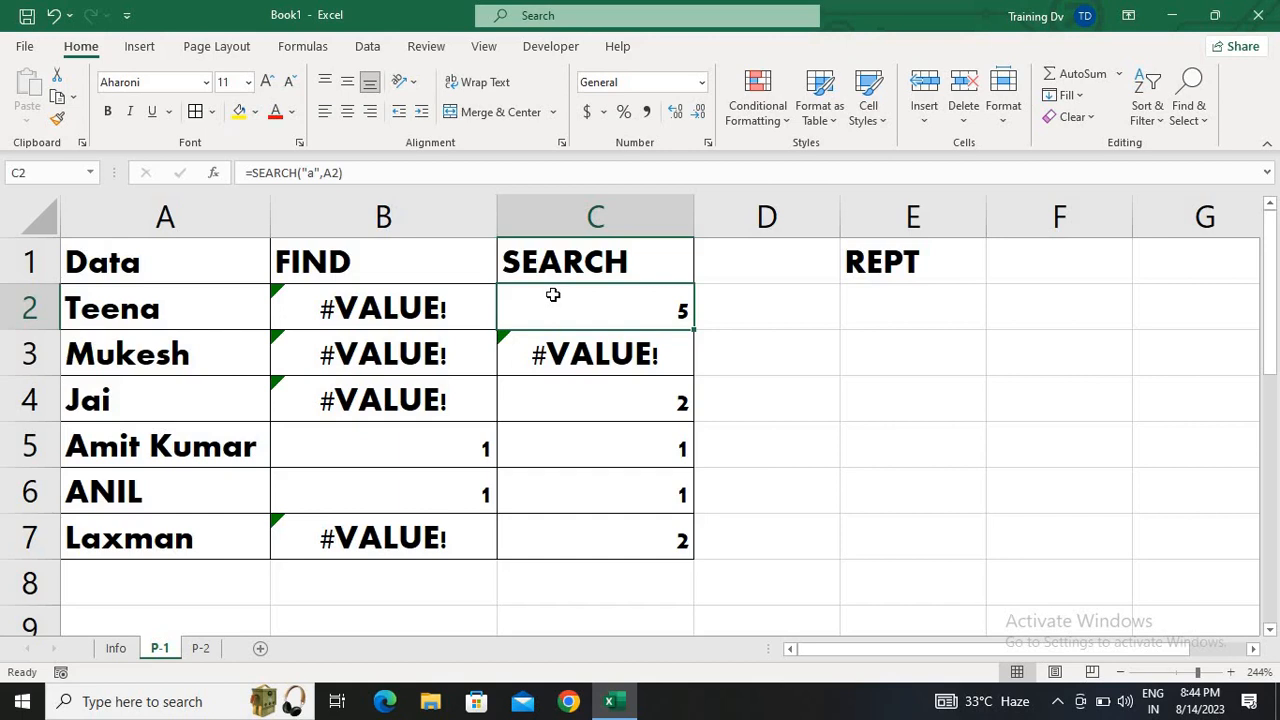
Apply all borders to the REPT range E1:E7 and center its contents horizontally and vertically
click(920, 281)
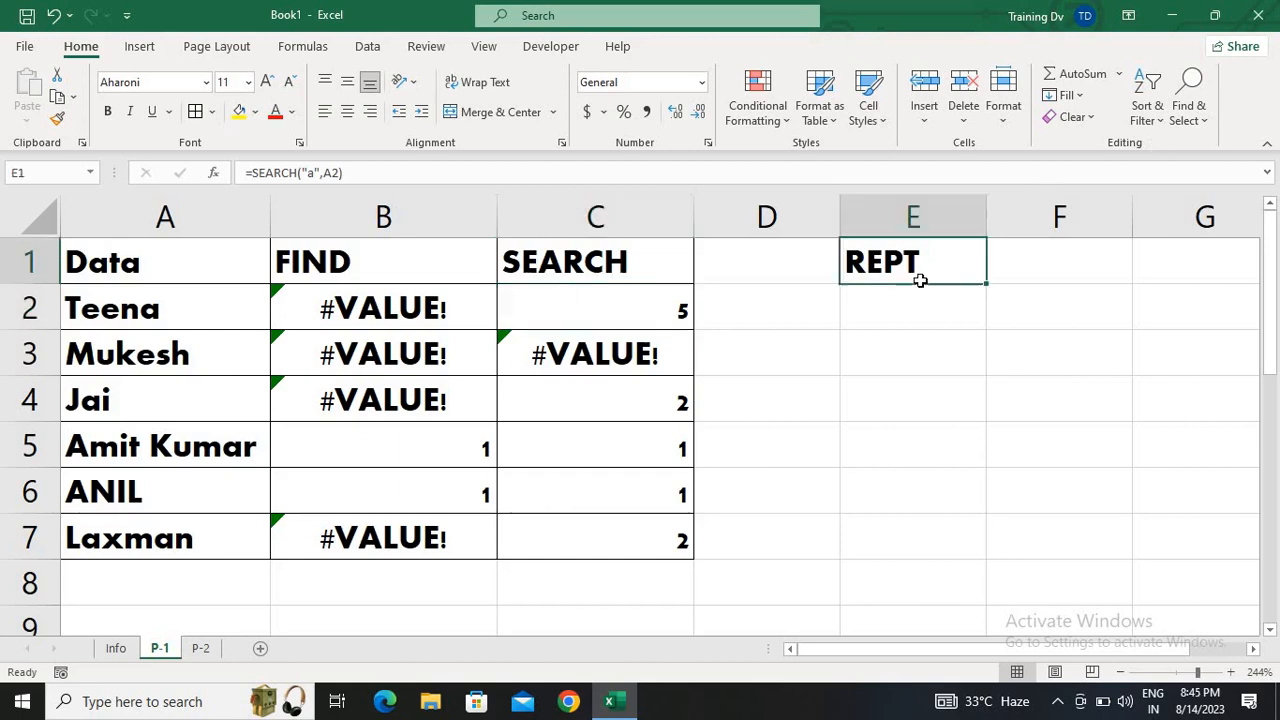
click(1187, 672)
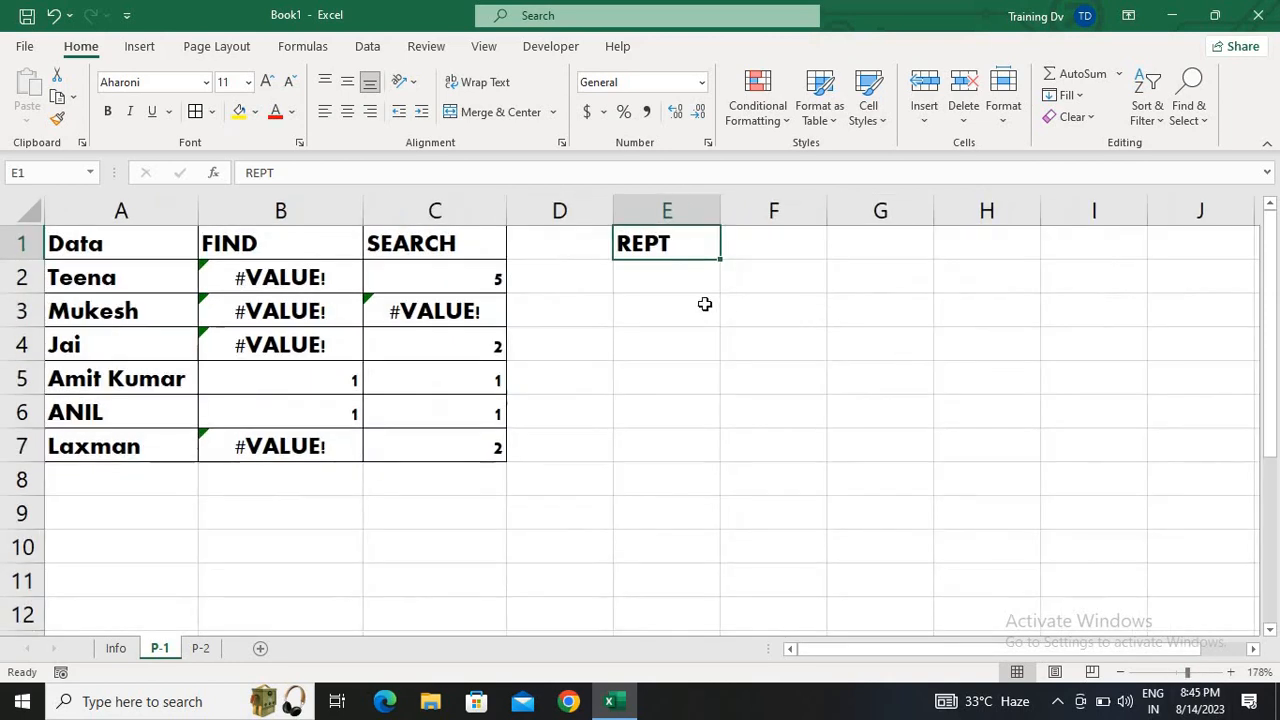
click(668, 293)
key(Up)
key(shift+Down)
key(shift+Down)
key(shift+Down)
key(shift+Down)
key(shift+Down)
key(shift+Down)
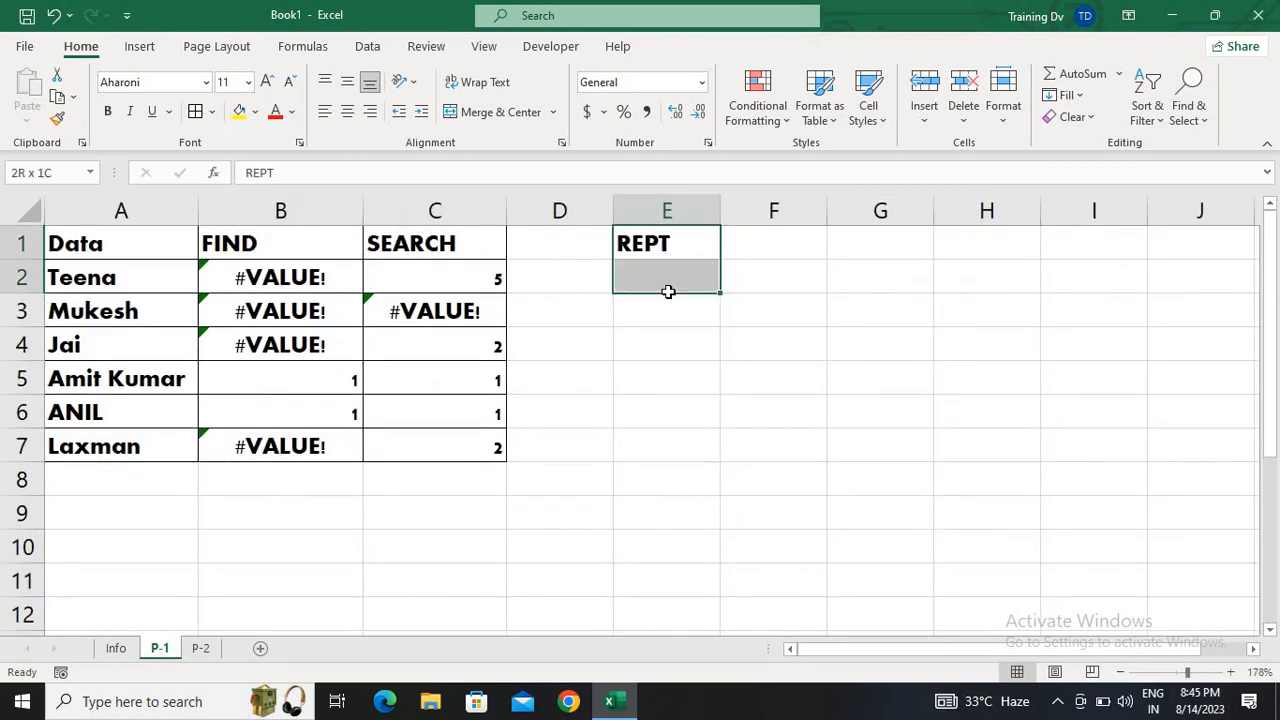
key(h)
key(b)
key(a)
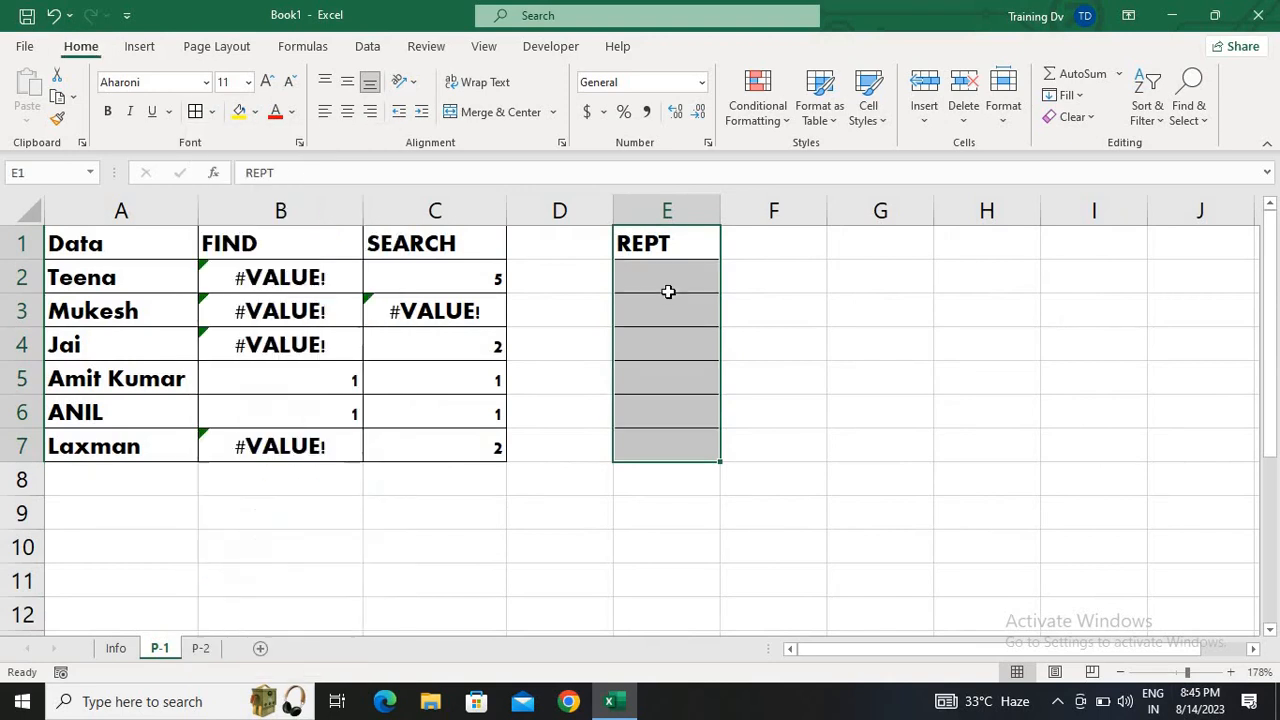
click(347, 112)
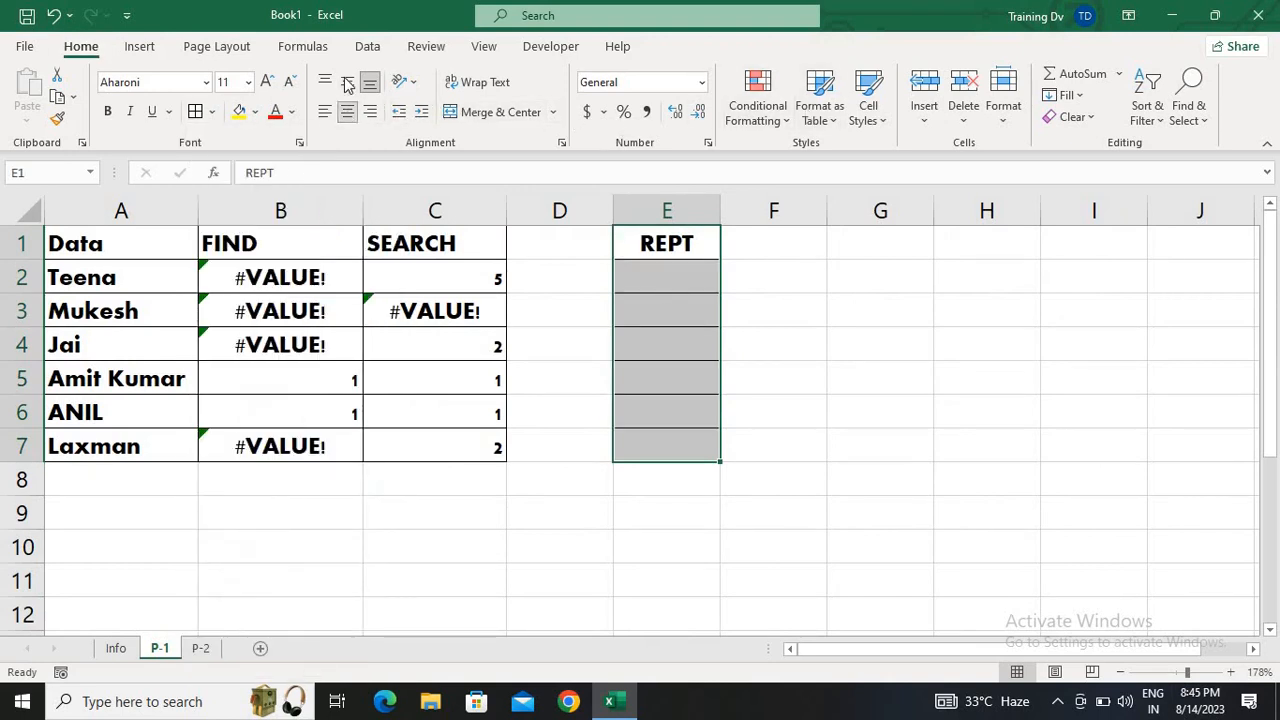
click(347, 81)
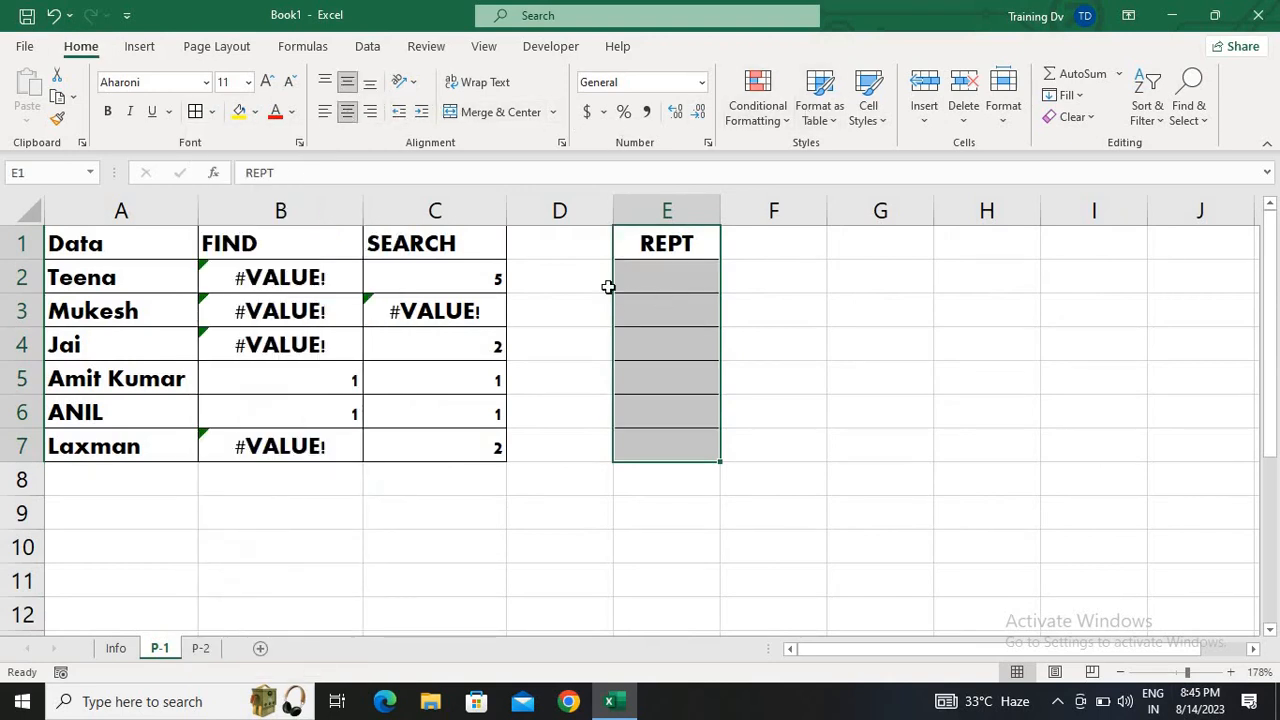
Enter a REPT formula in E2 that repeats a quoted first name 10 times, and autofit column E
click(661, 275)
double_click(661, 275)
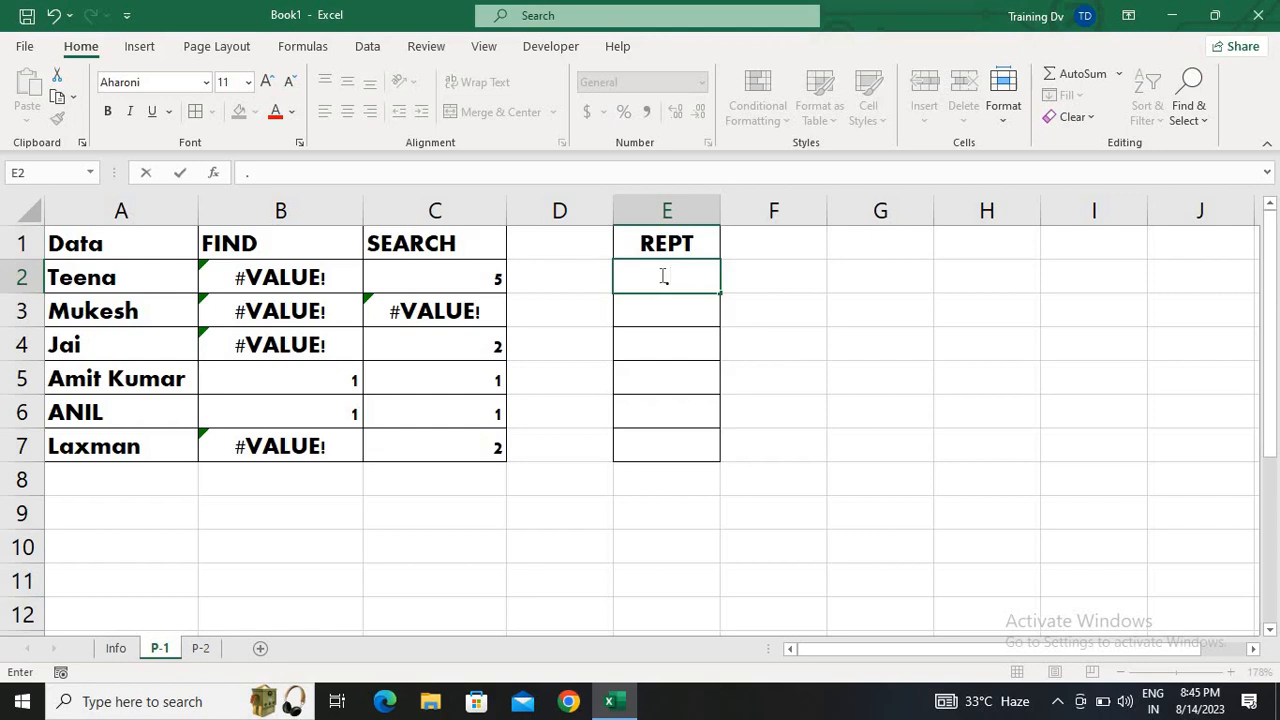
text(=)
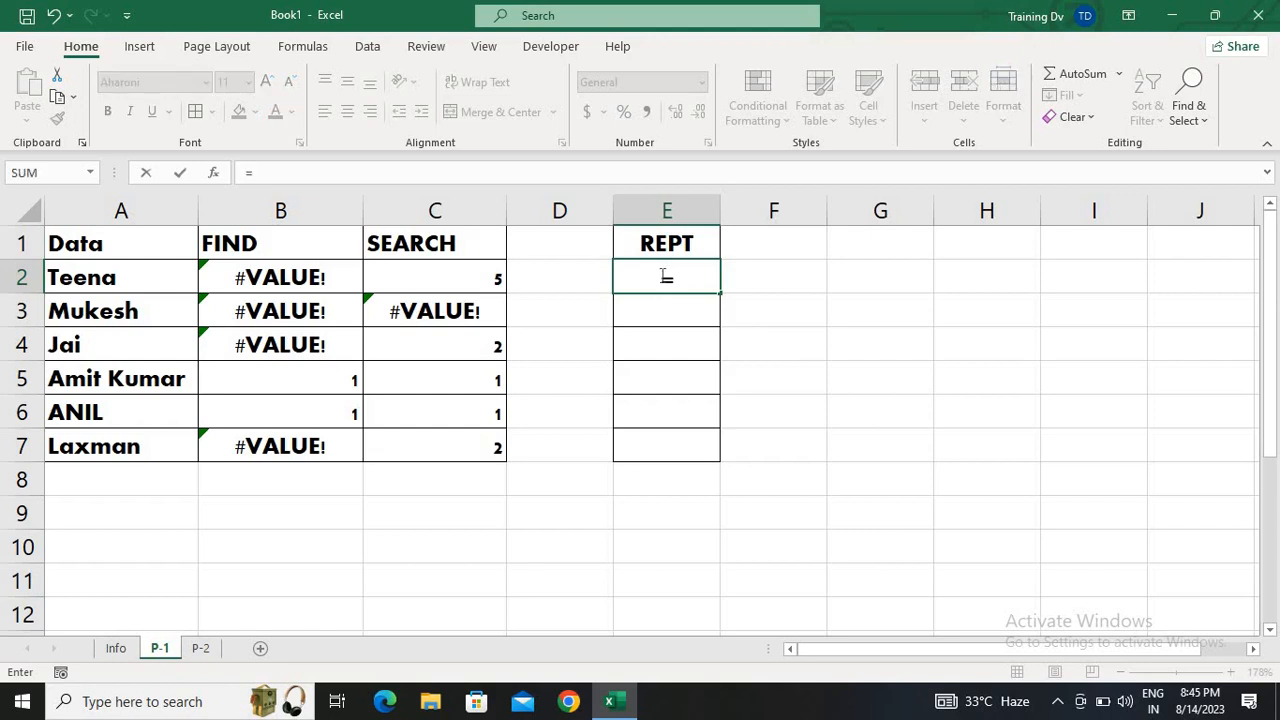
text(rept)
key(Tab)
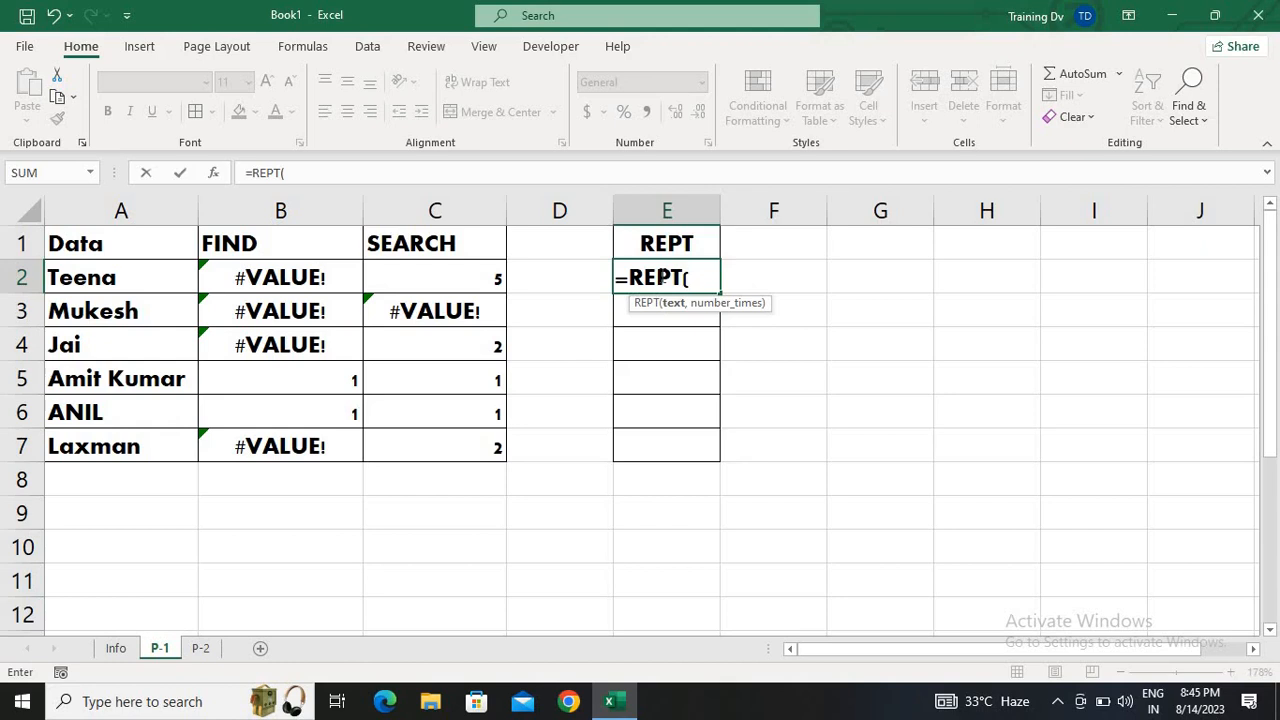
text("kiran)
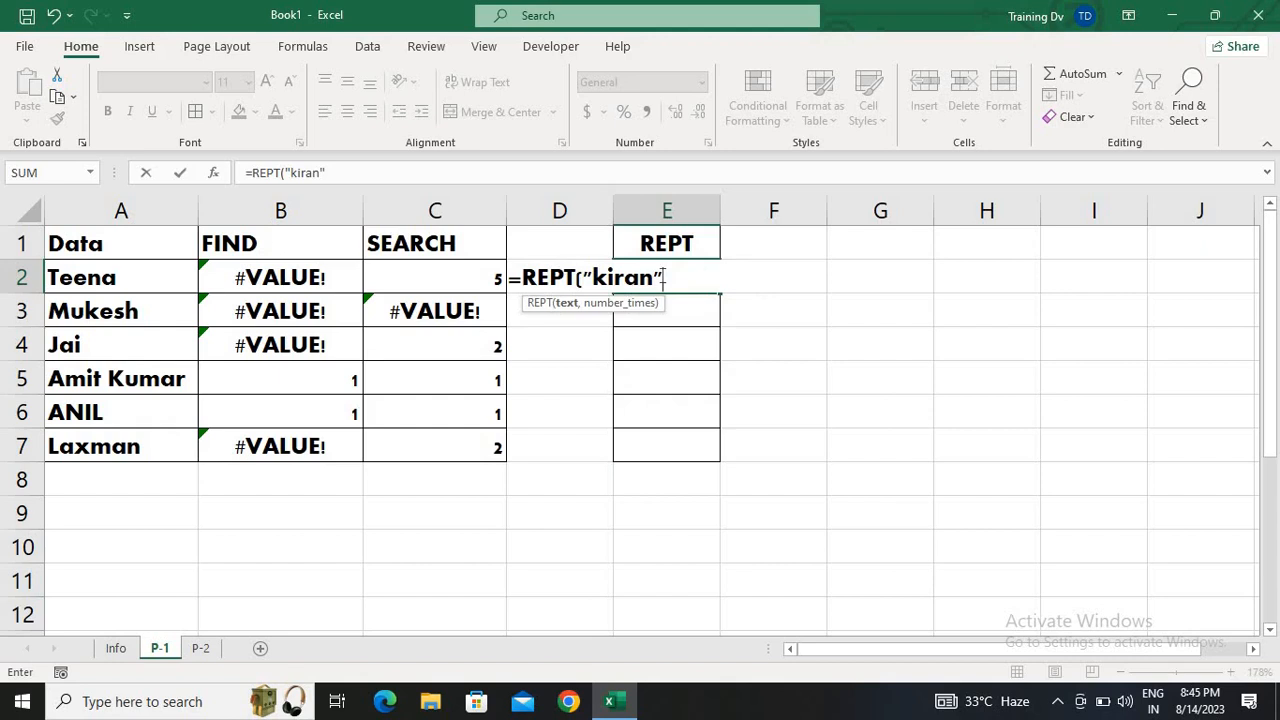
text(,10)
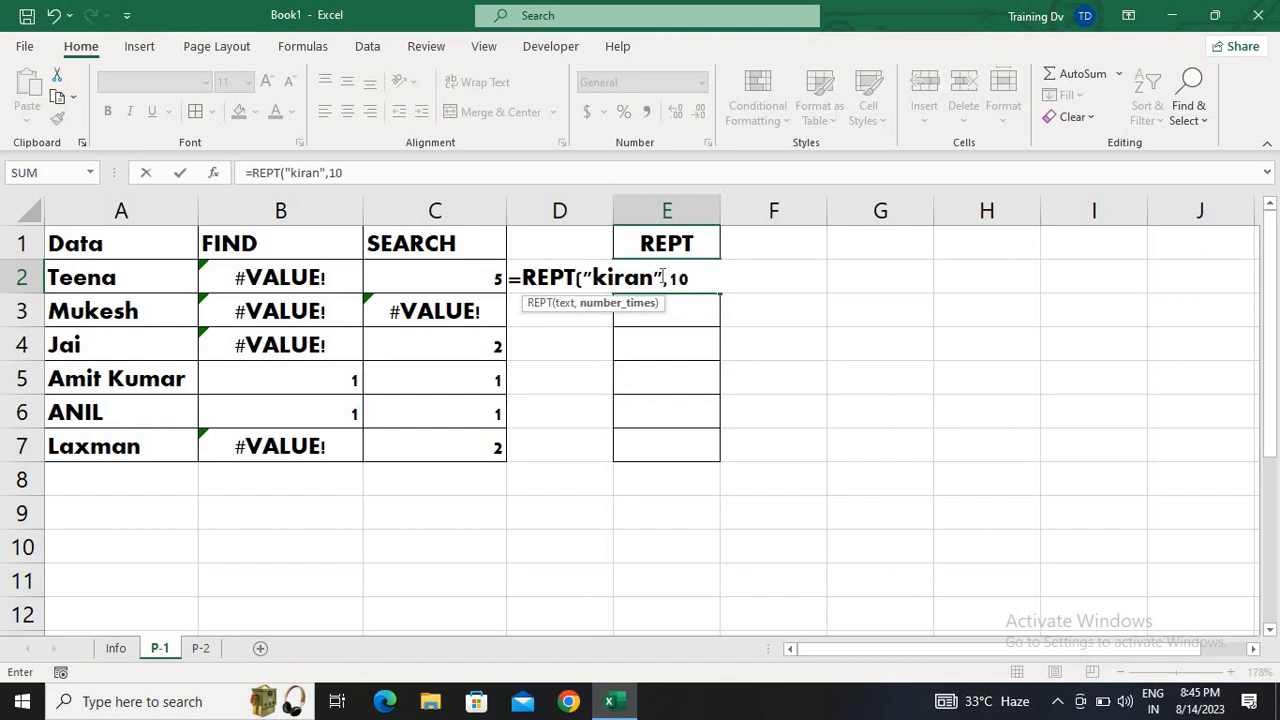
text())
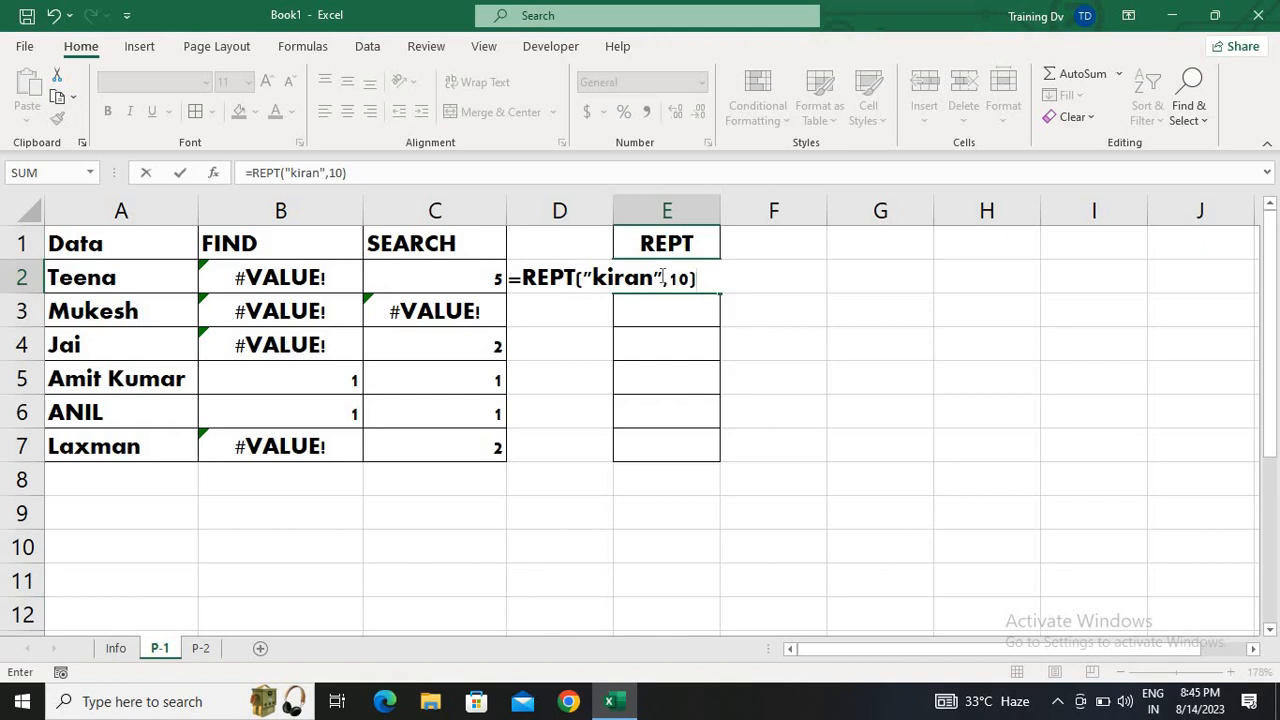
key(Return)
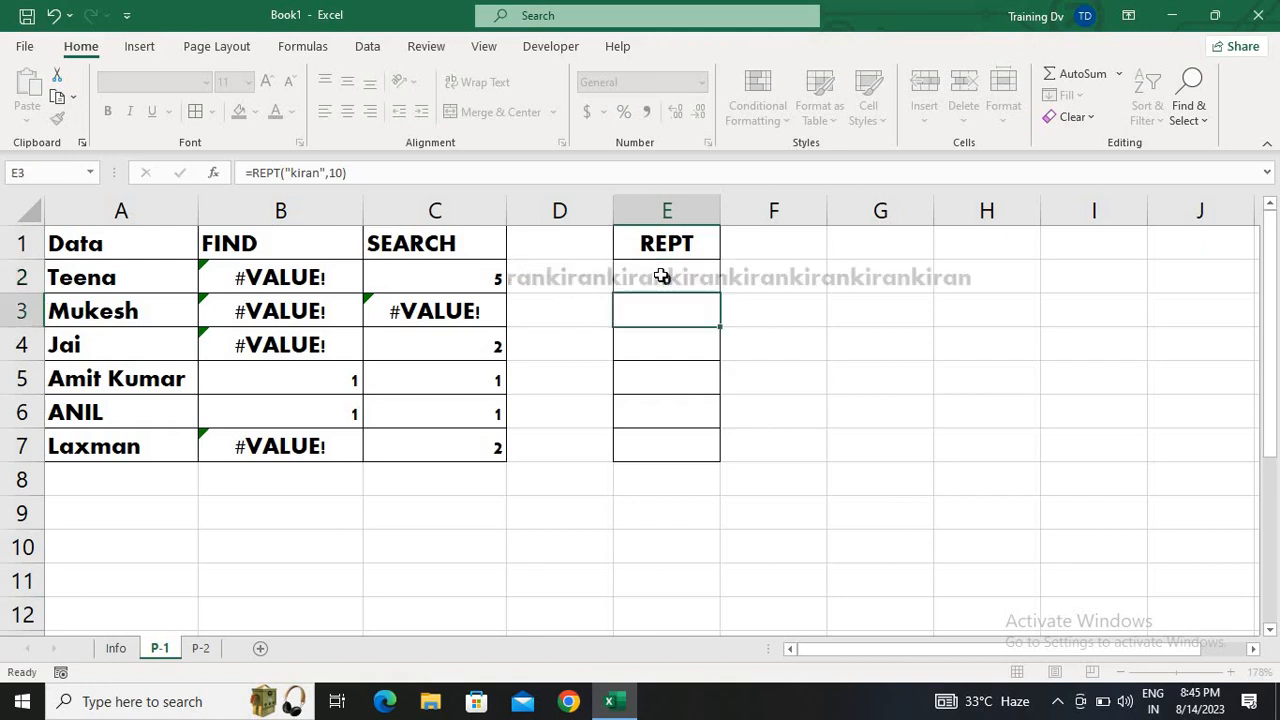
click(661, 277)
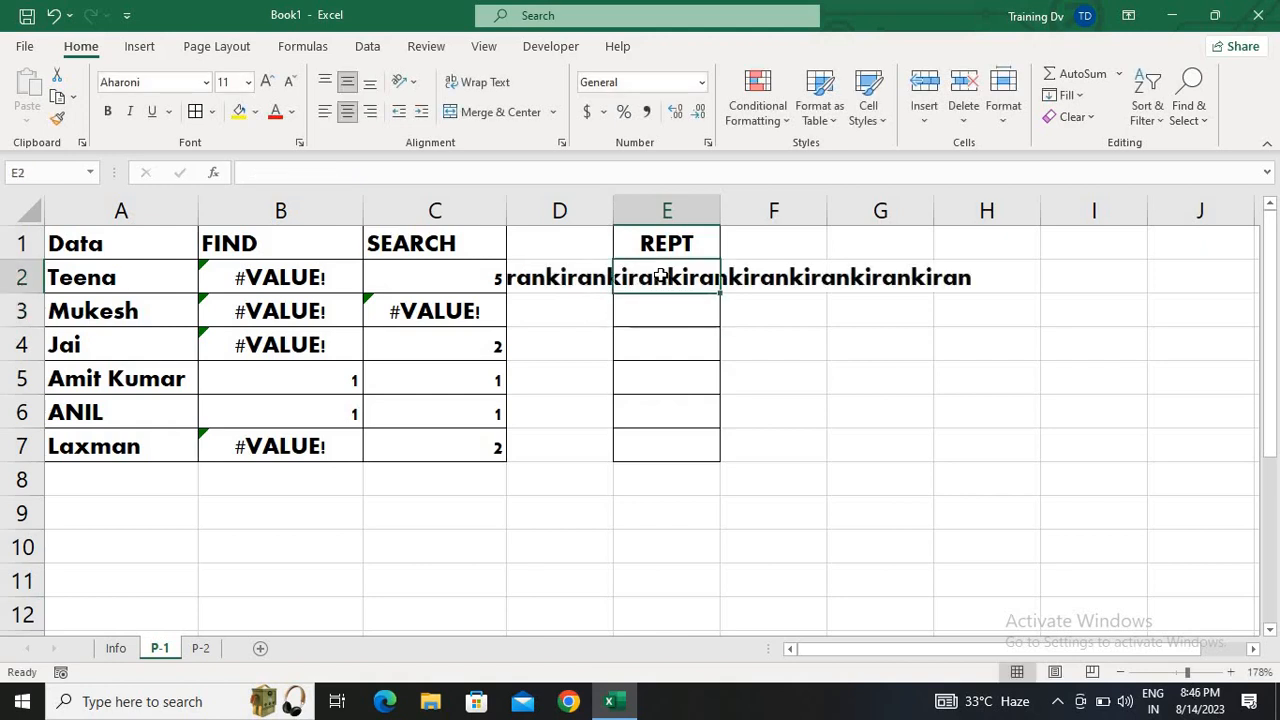
double_click(721, 214)
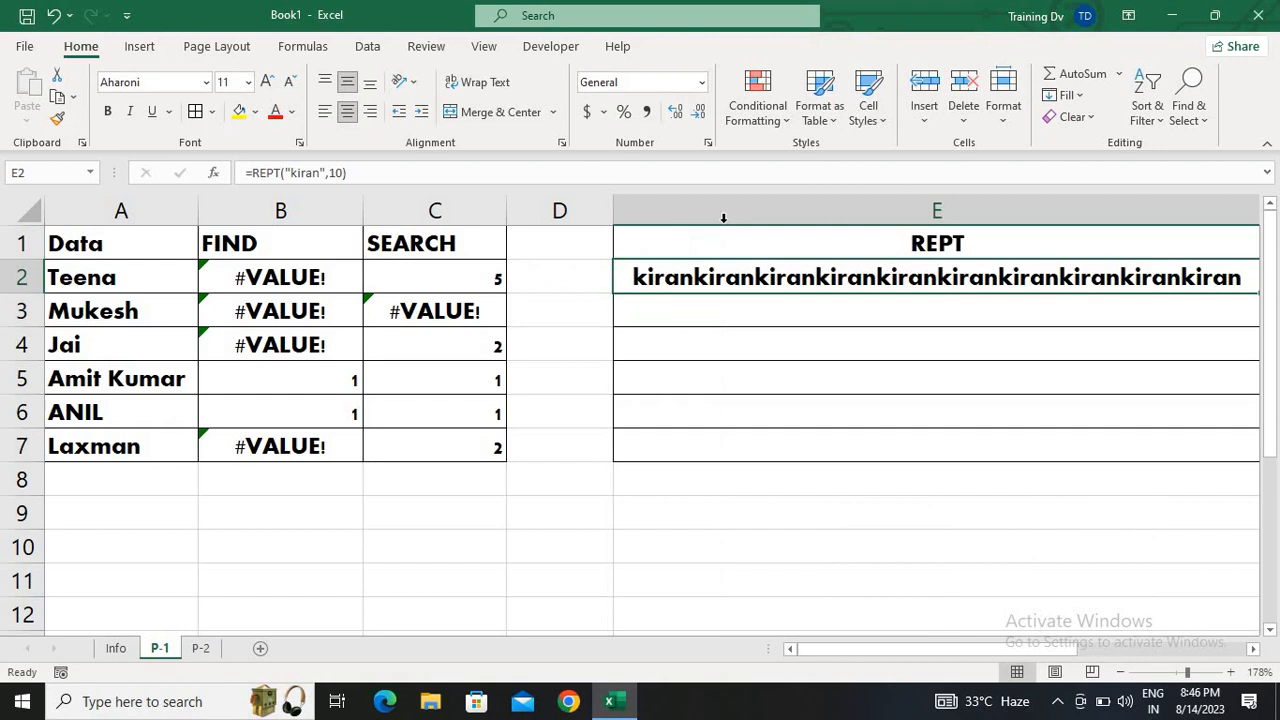
Fill the REPT formula from E2 down through E7 and align the results left and top
click(1184, 672)
key(shift+Down)
key(shift+Down)
key(shift+Down)
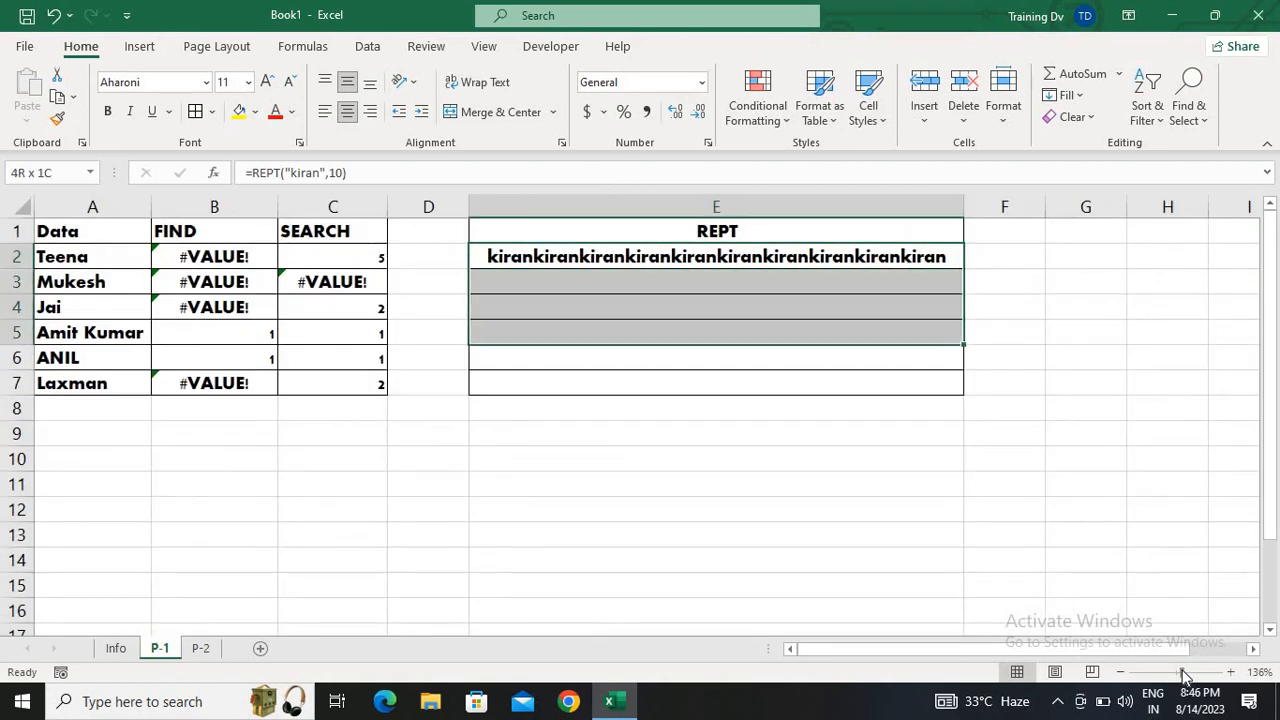
key(shift+Down)
key(shift+Down)
key(ctrl+d)
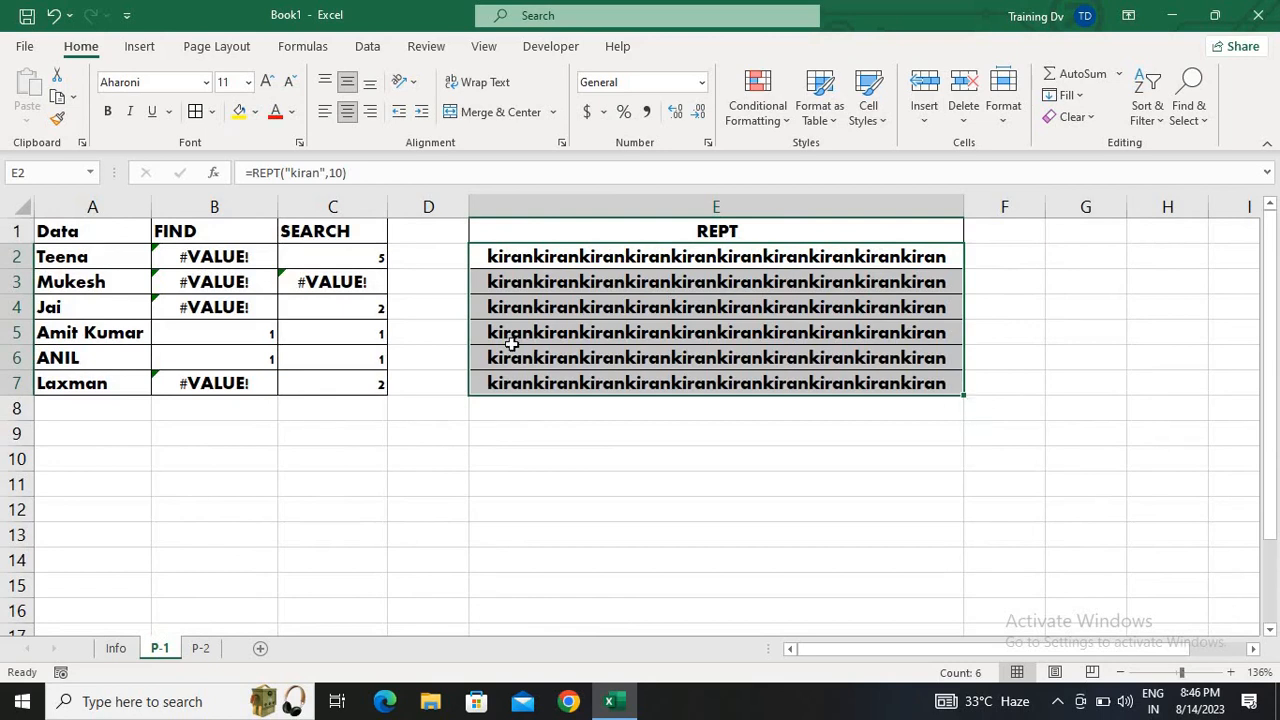
click(324, 112)
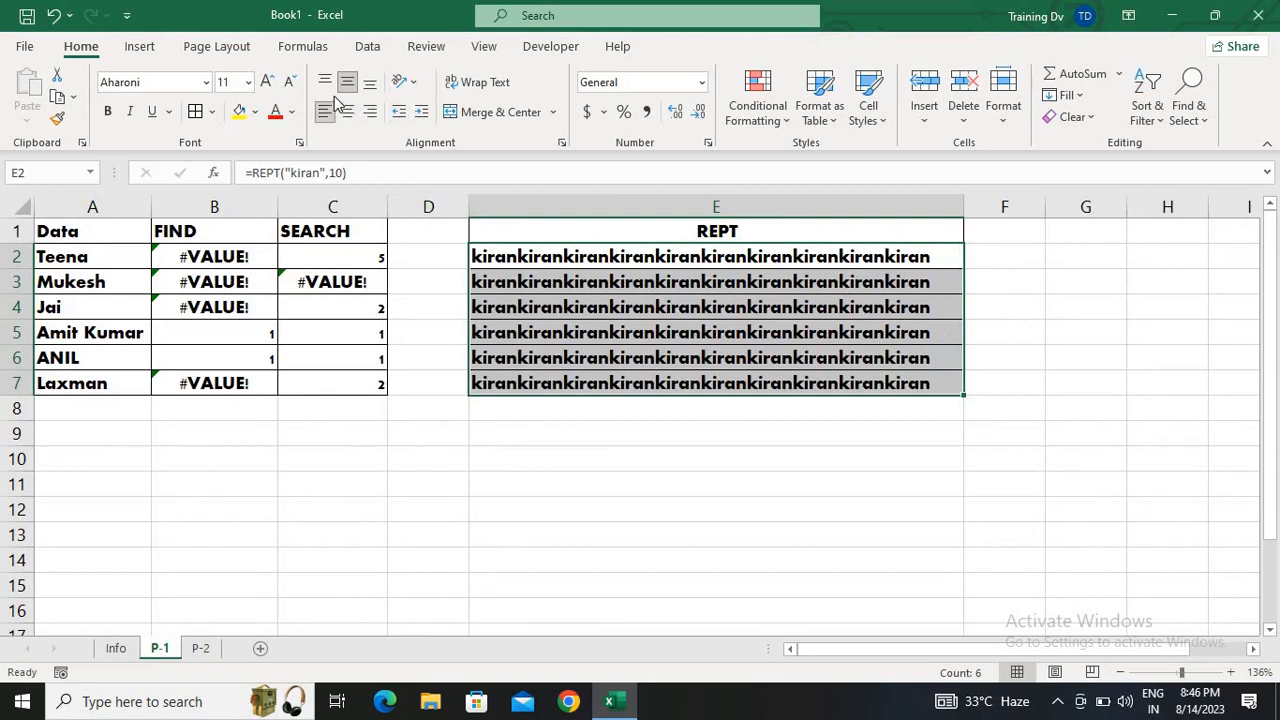
click(326, 84)
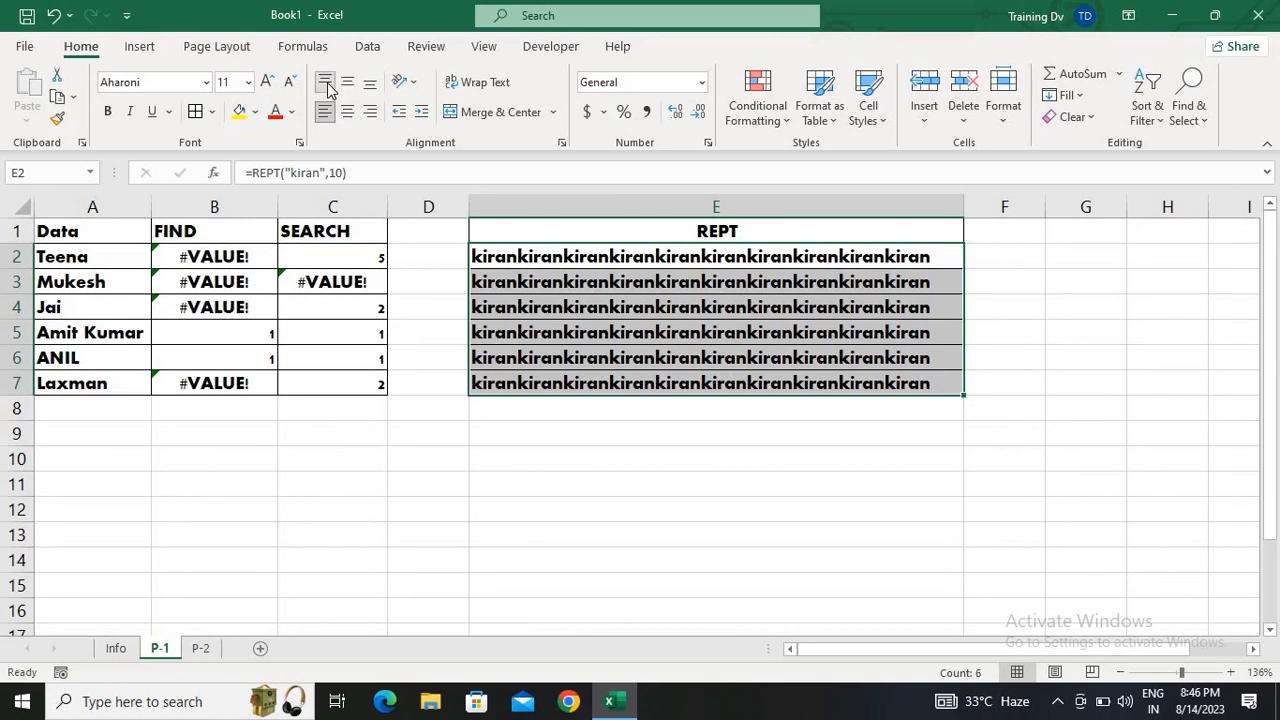
Add a trailing space inside the quoted text of the E2 REPT formula, keeping 10 repetitions
double_click(697, 257)
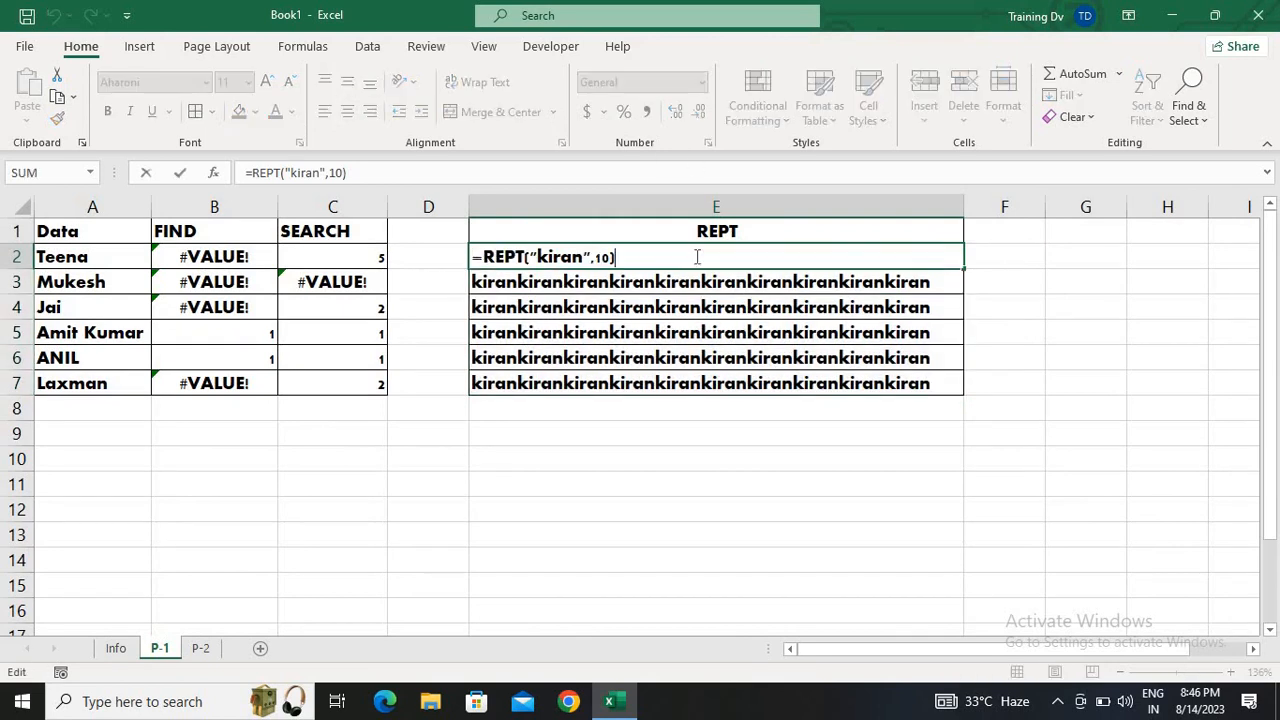
key(Left)
key(Left)
key(Left)
key(Left)
key(Right)
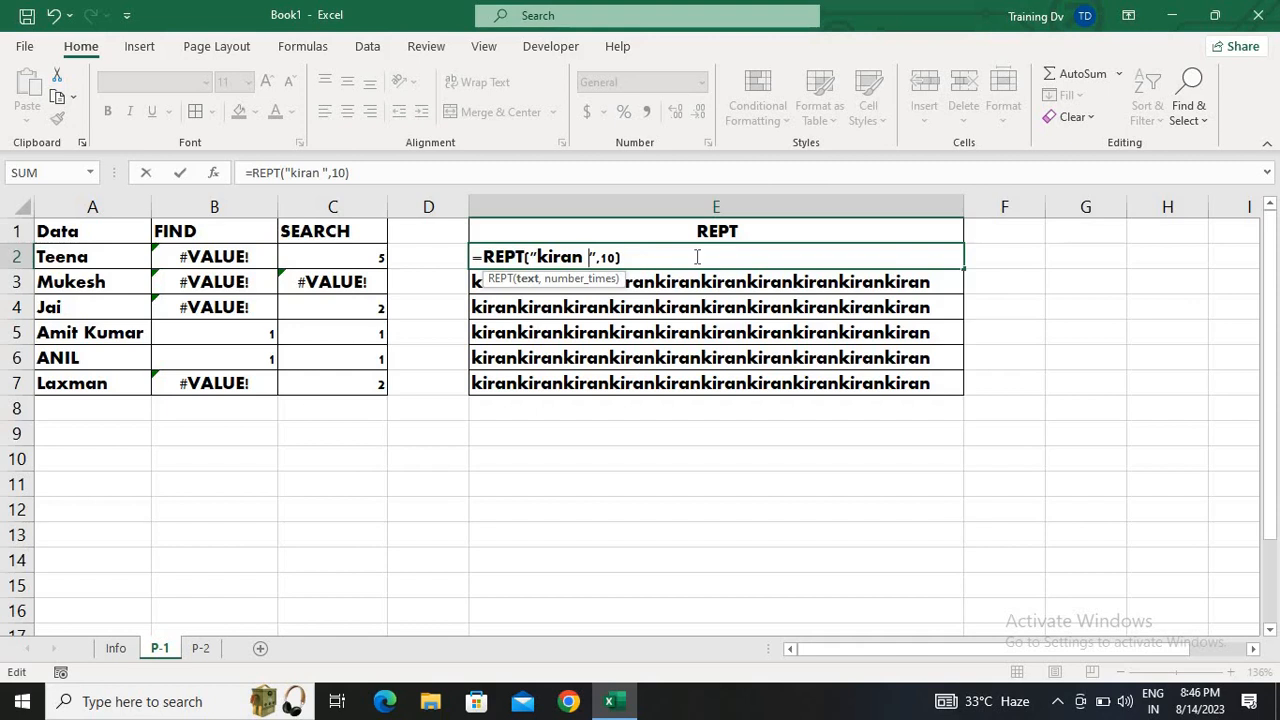
key(ctrl+Return)
Fill the spaced REPT formula from E2 down through E7 and autofit column E to the longer text
key(ctrl+shift+Down)
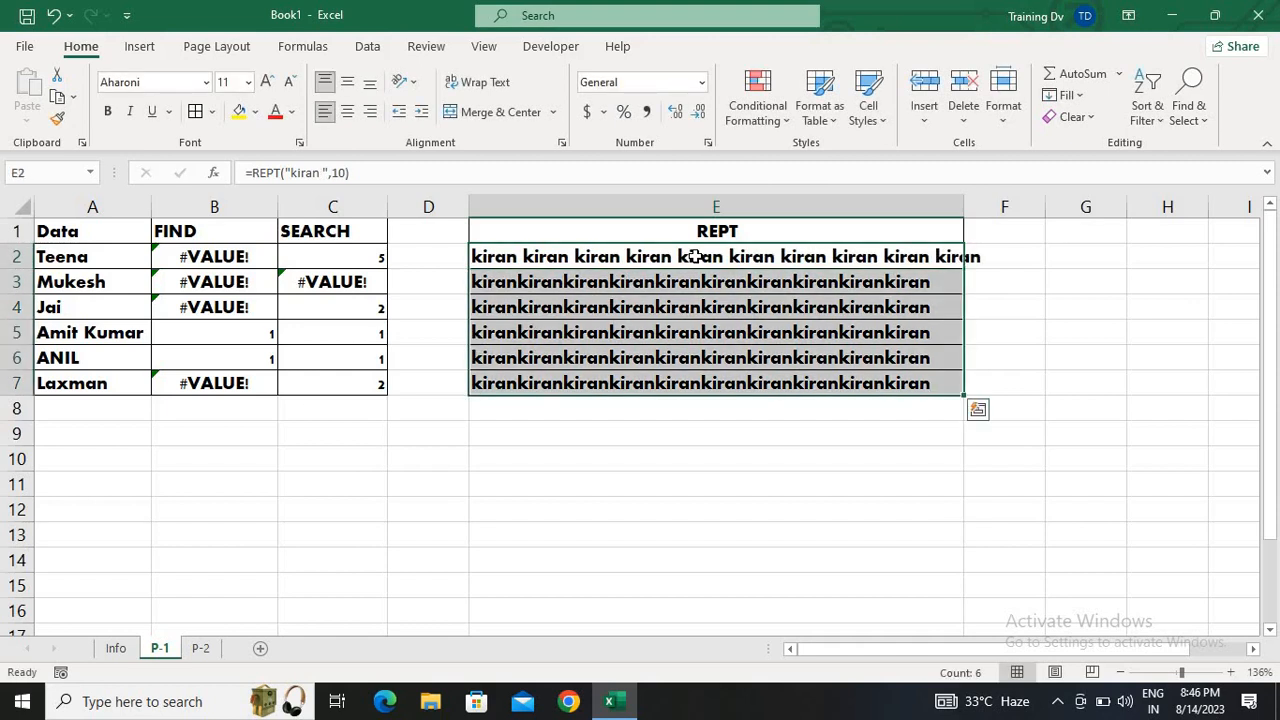
key(ctrl+d)
key(alt+h)
key(o)
key(i)
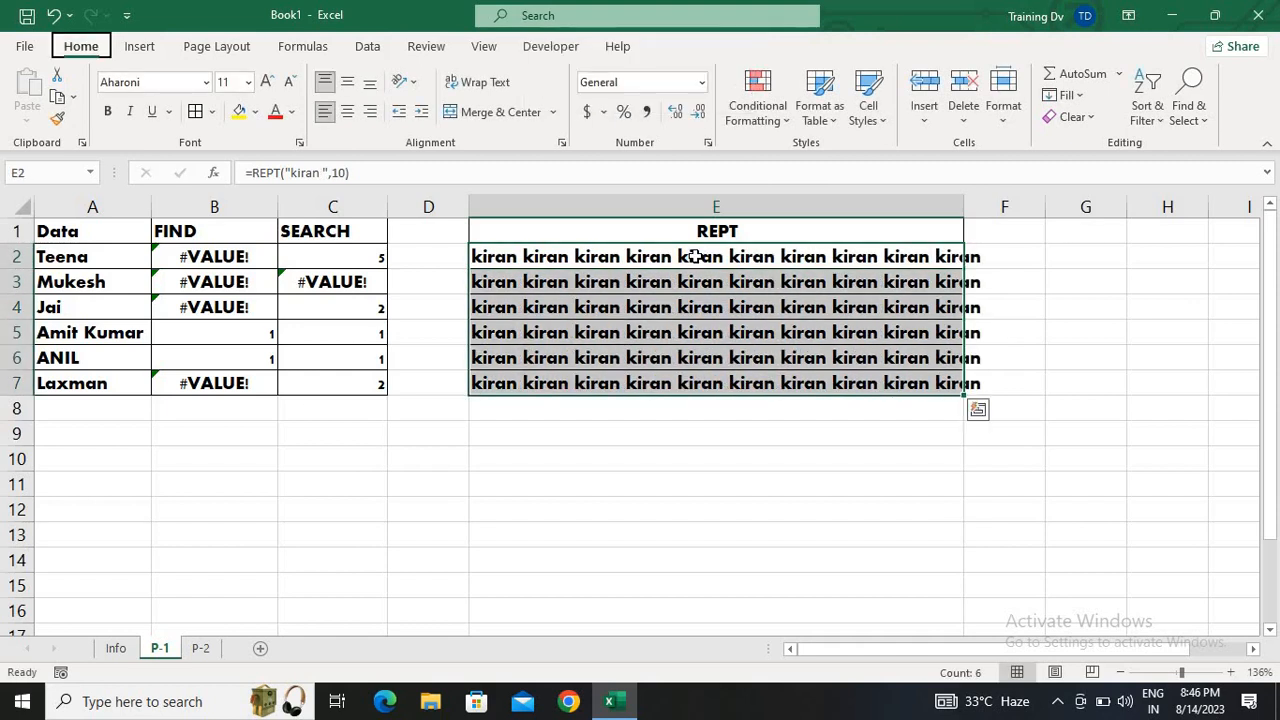
Review the E2 REPT formula and color the text of the results in E2:E7 red
double_click(697, 256)
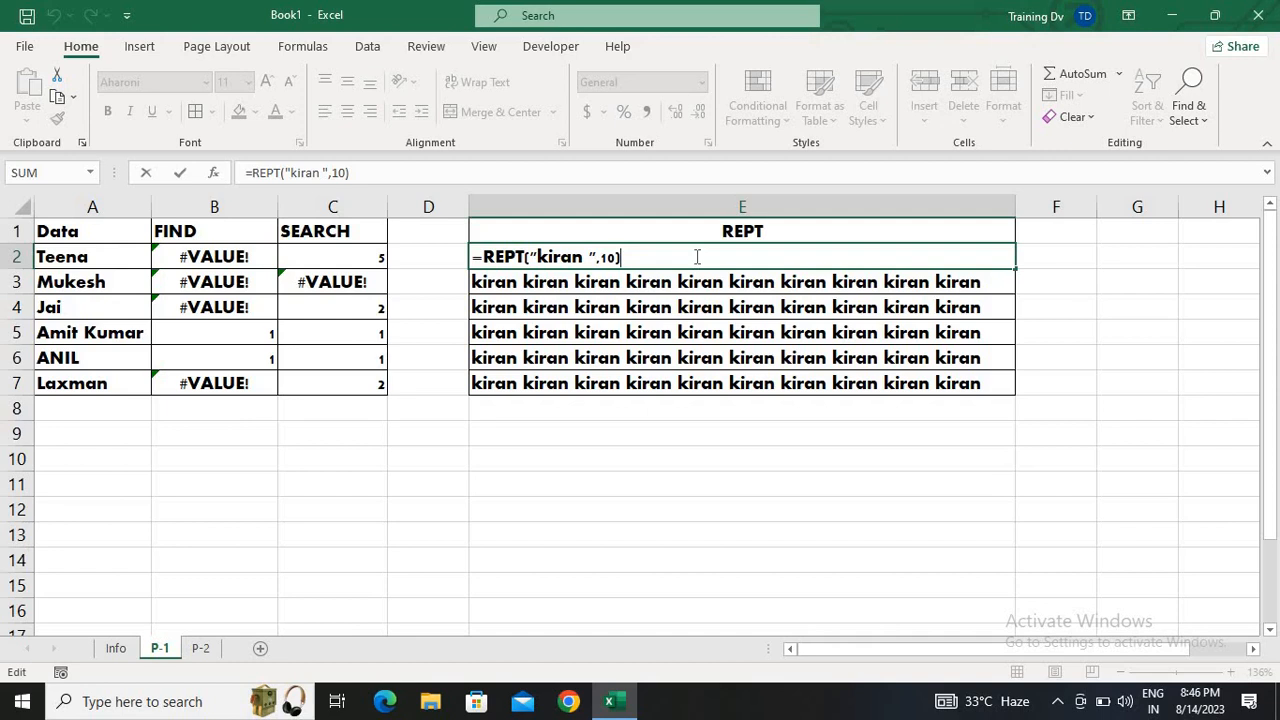
key(Return)
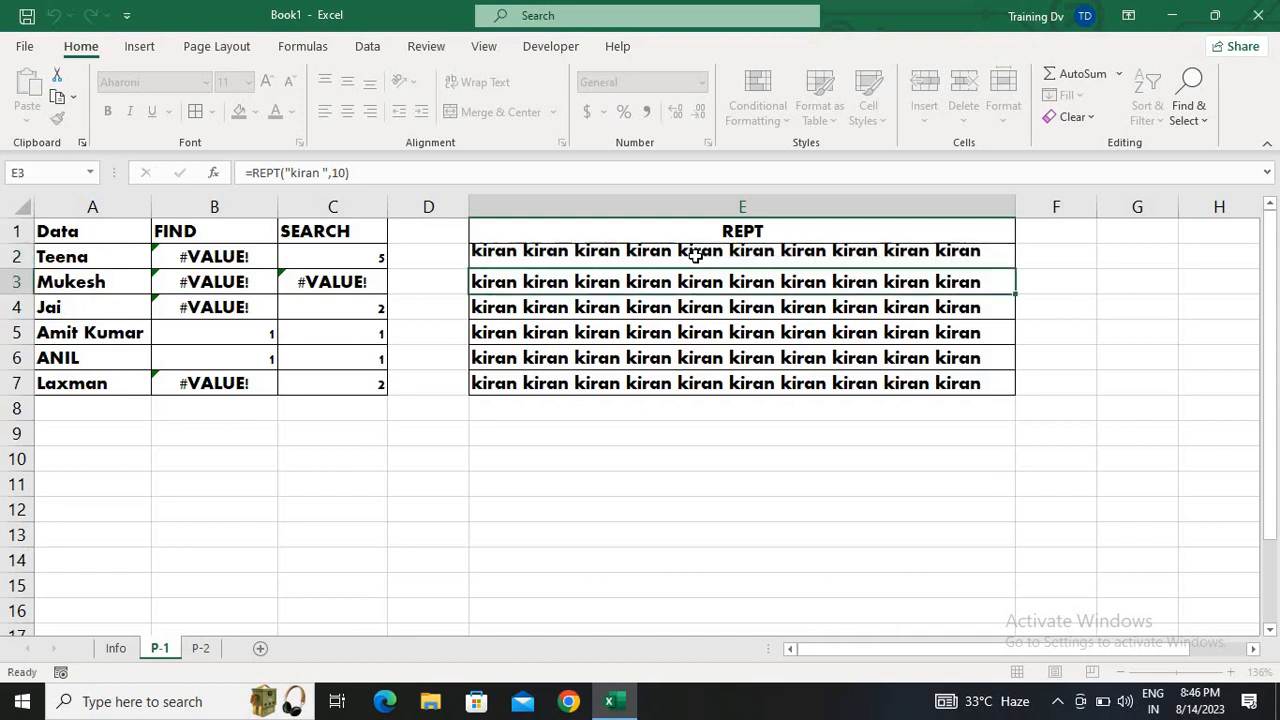
click(697, 257)
key(ctrl+shift+Down)
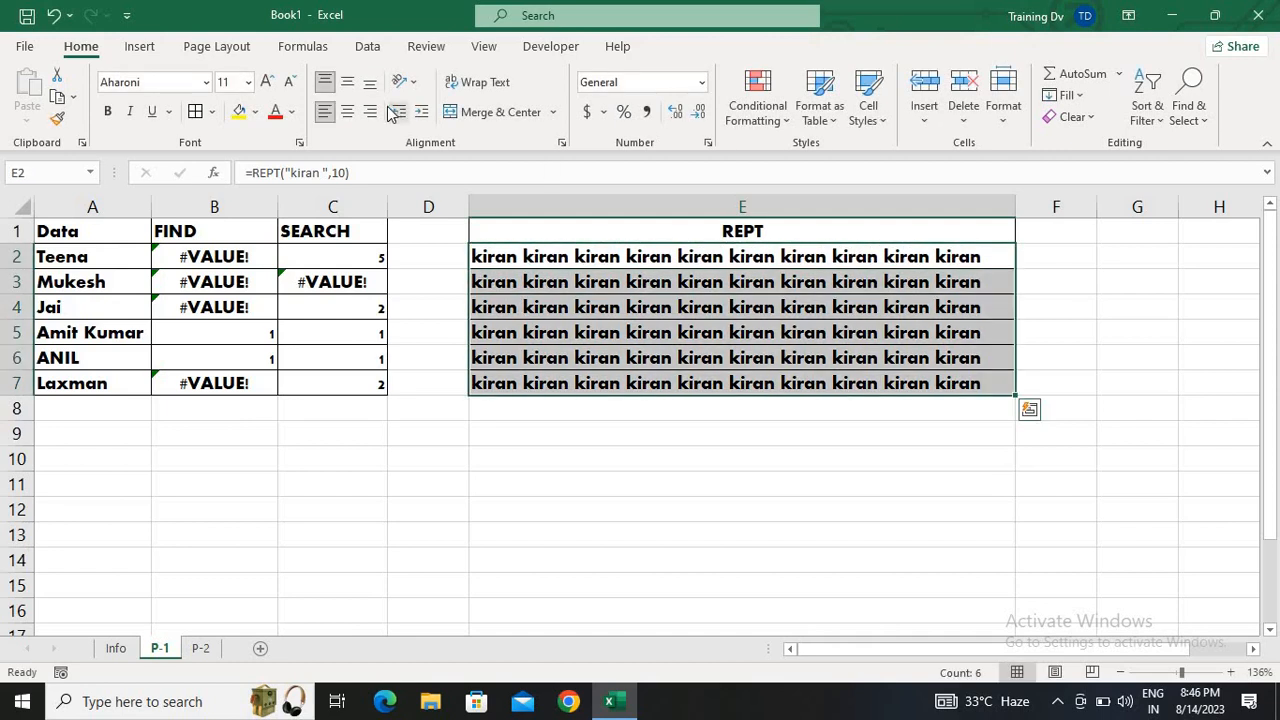
click(274, 112)
click(230, 287)
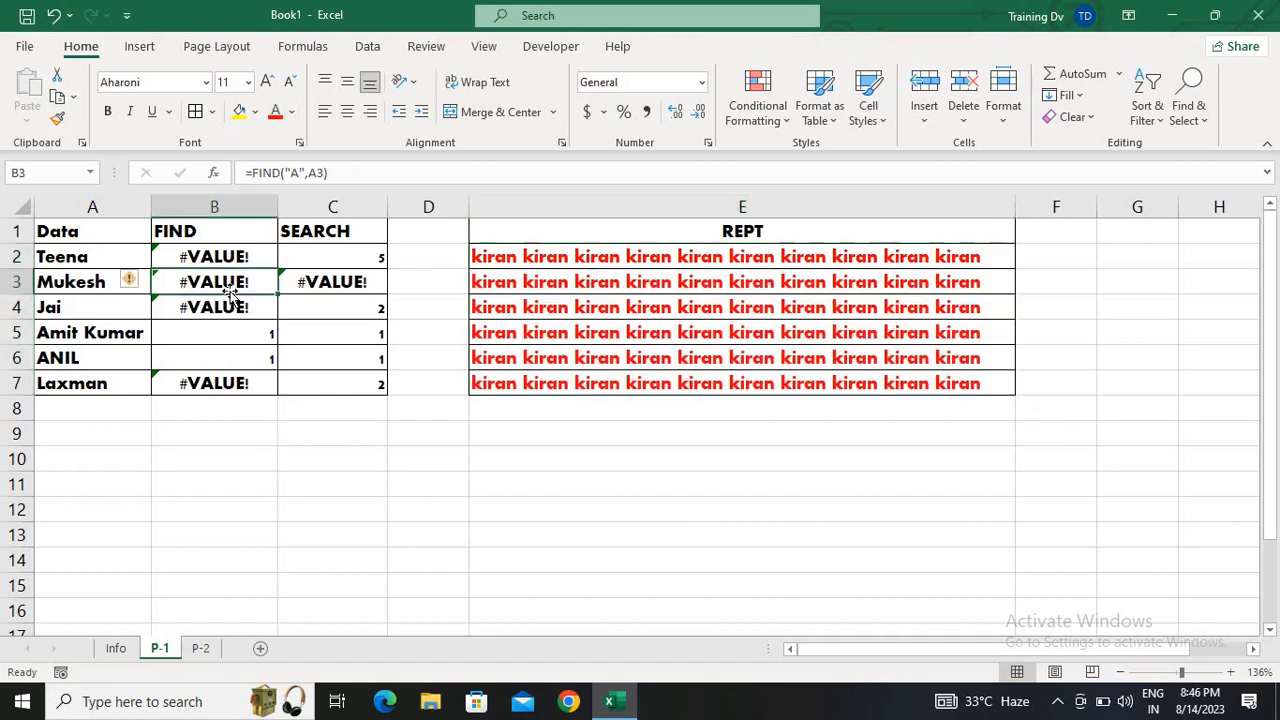
click(443, 250)
click(744, 248)
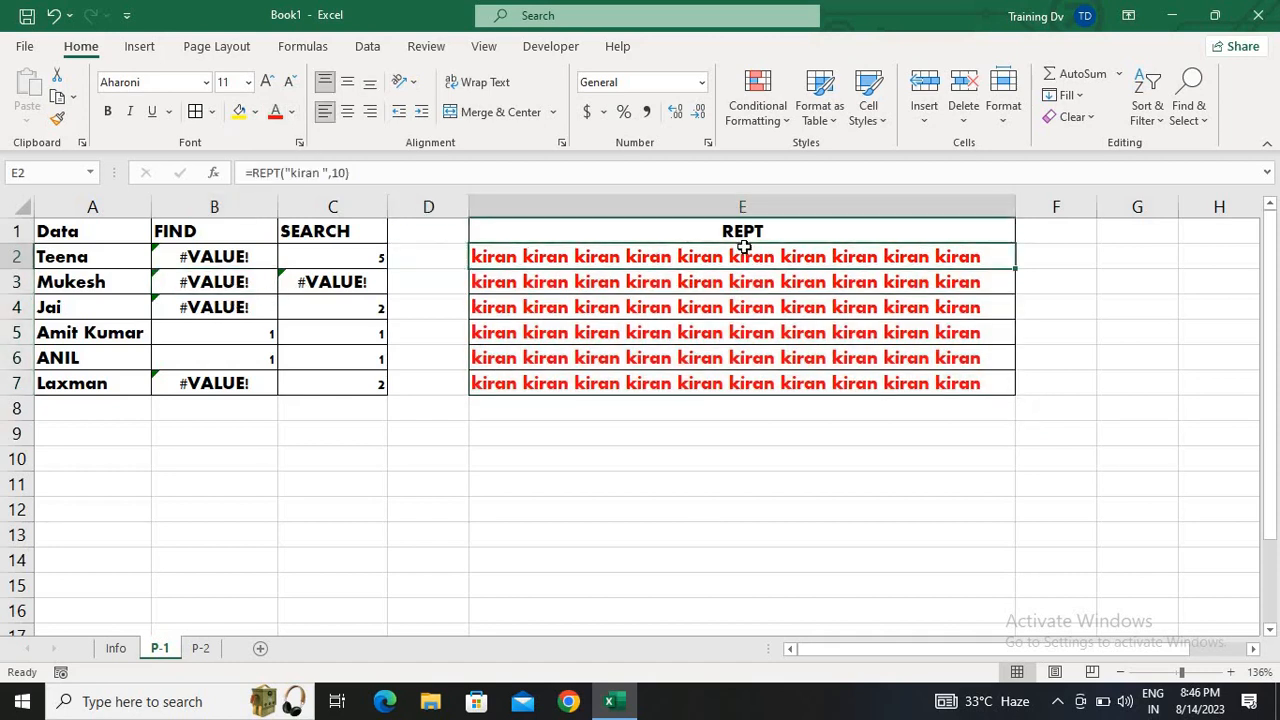
On the P-2 sheet, enter =LEN(A2) in D2 to count the characters of the first data entry
click(210, 648)
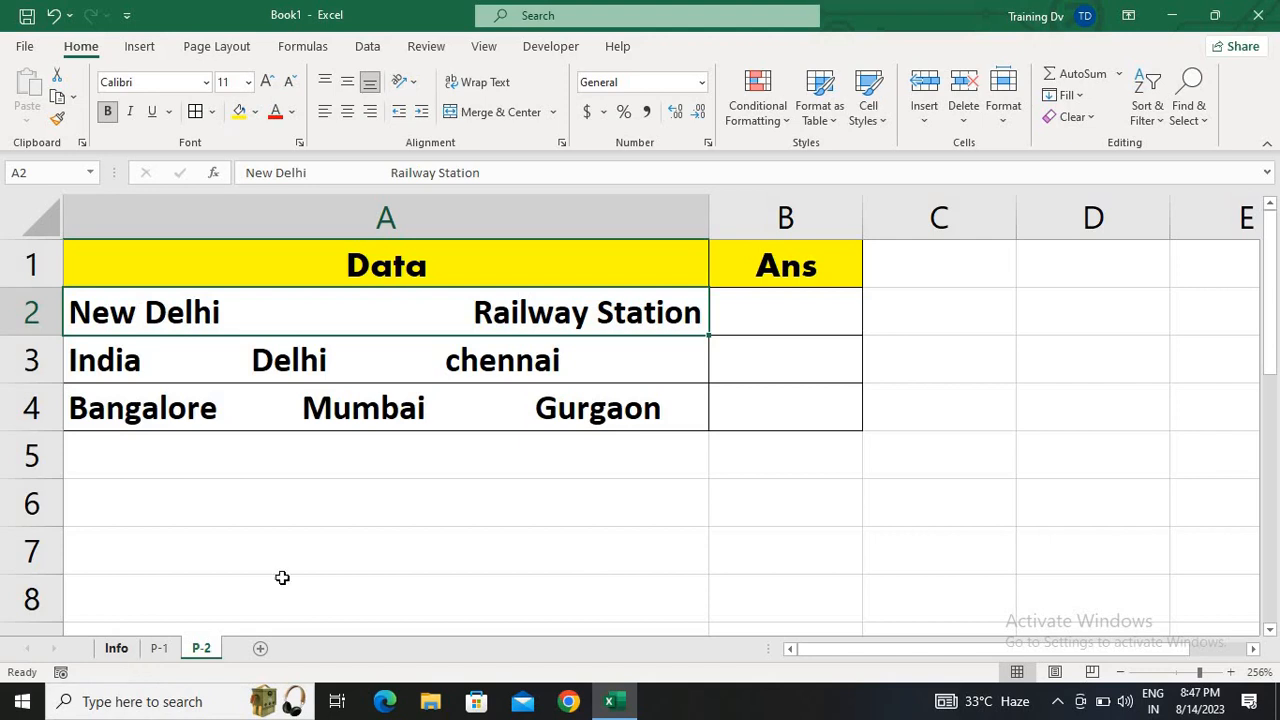
click(1188, 674)
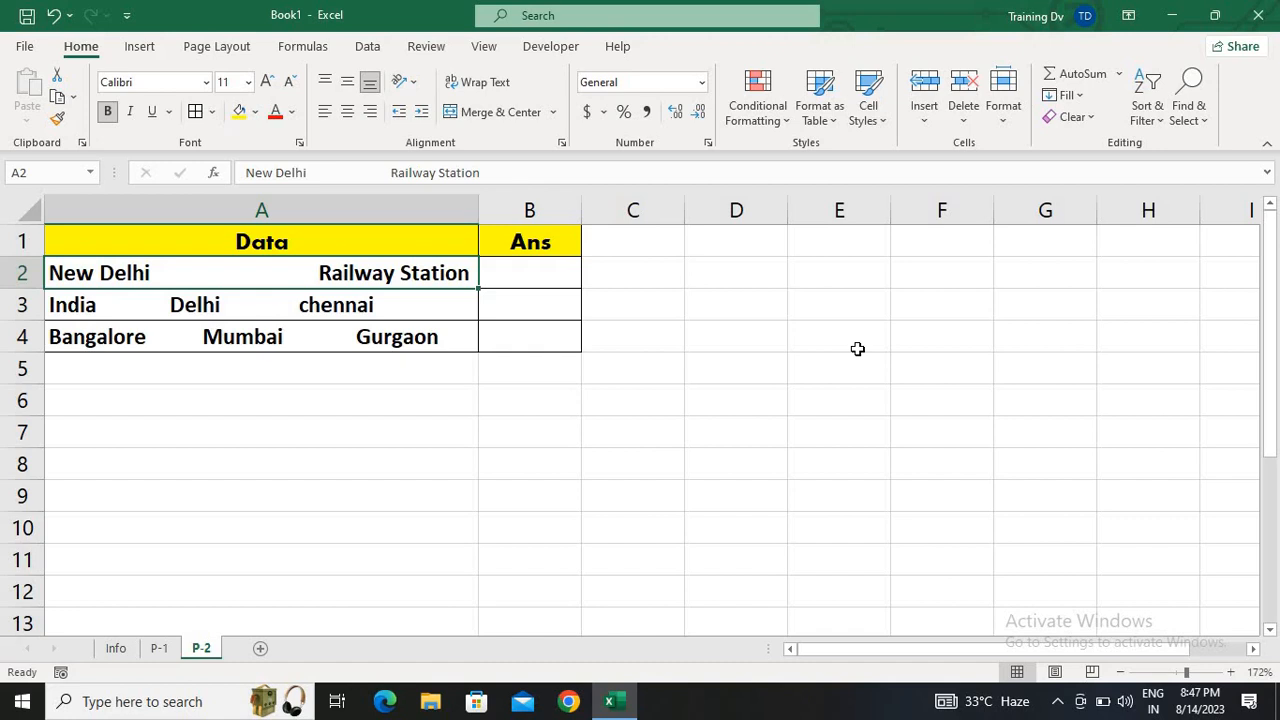
click(746, 262)
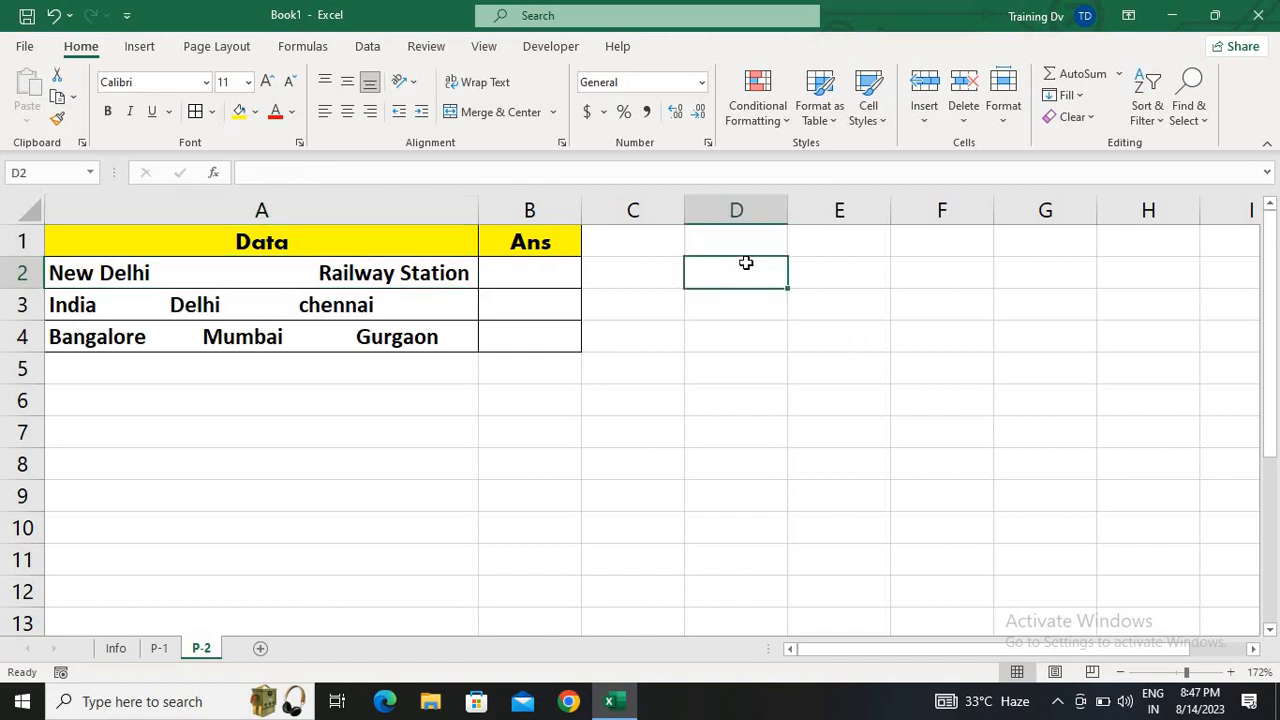
text(=len)
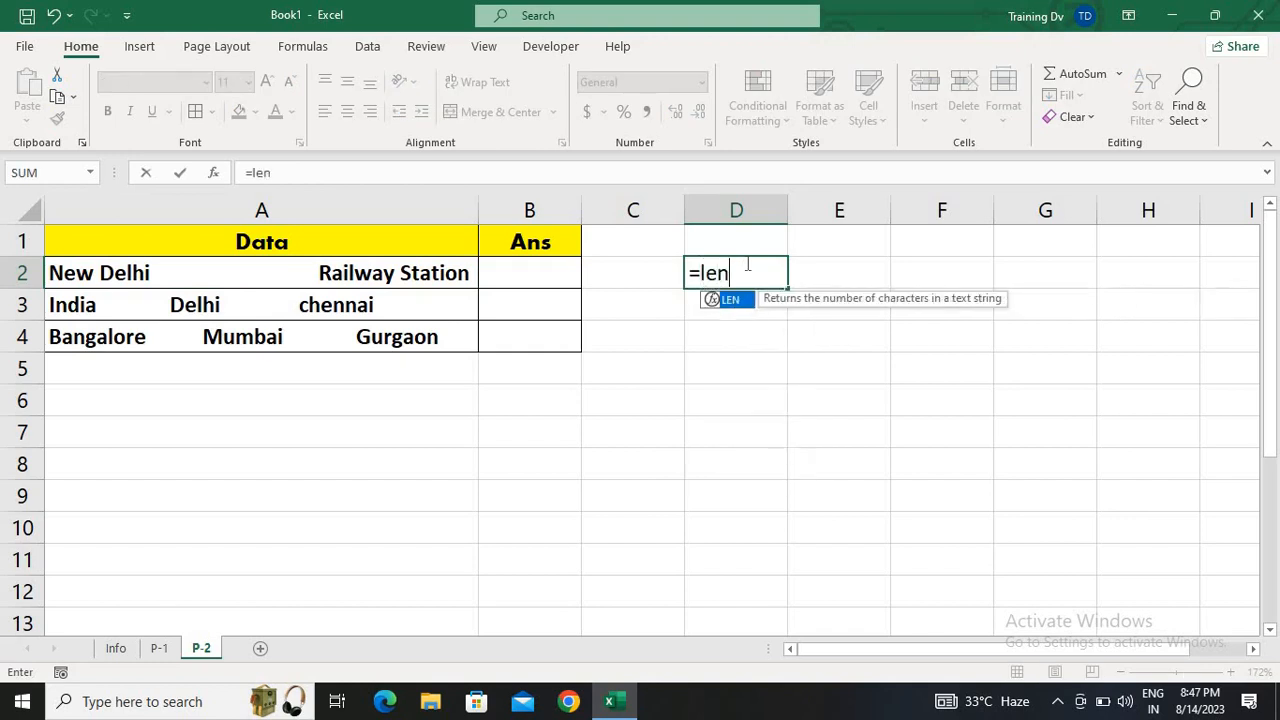
key(Tab)
key(Left)
key(Left)
key(Left)
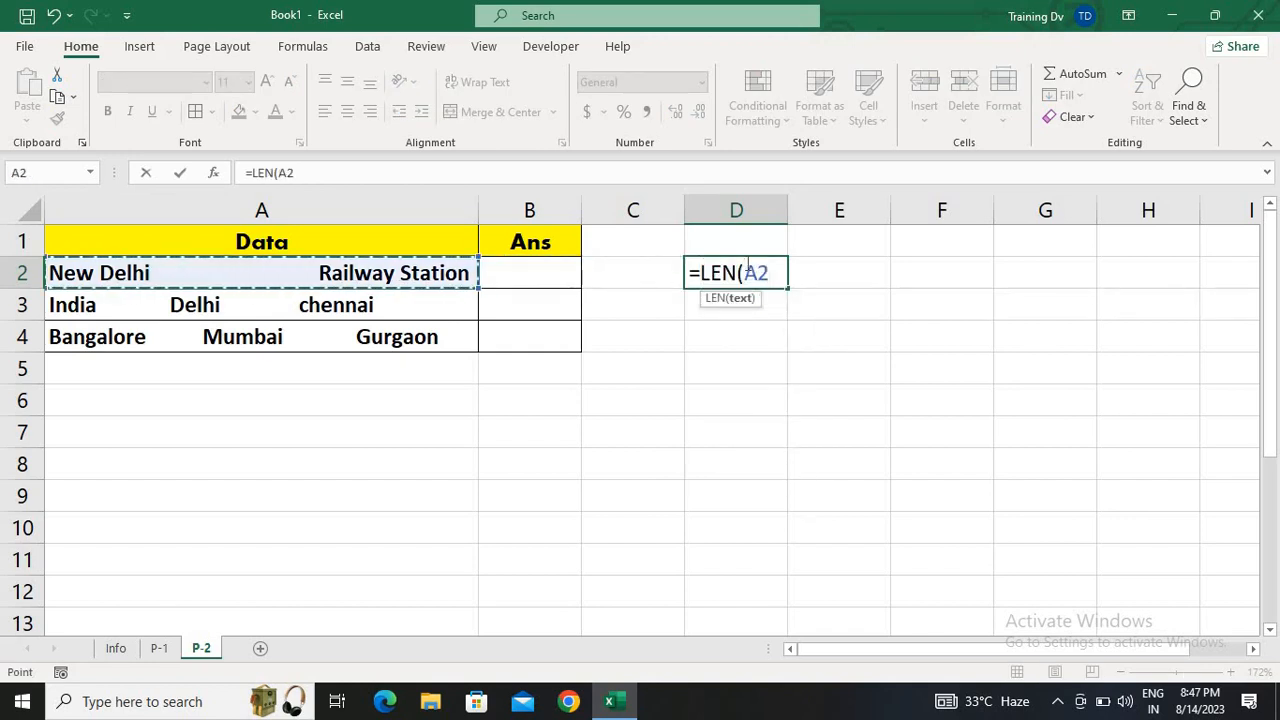
text())
key(Return)
Fill the LEN formula from D2 down through D4 and make the results bold
drag(743, 262, 746, 263)
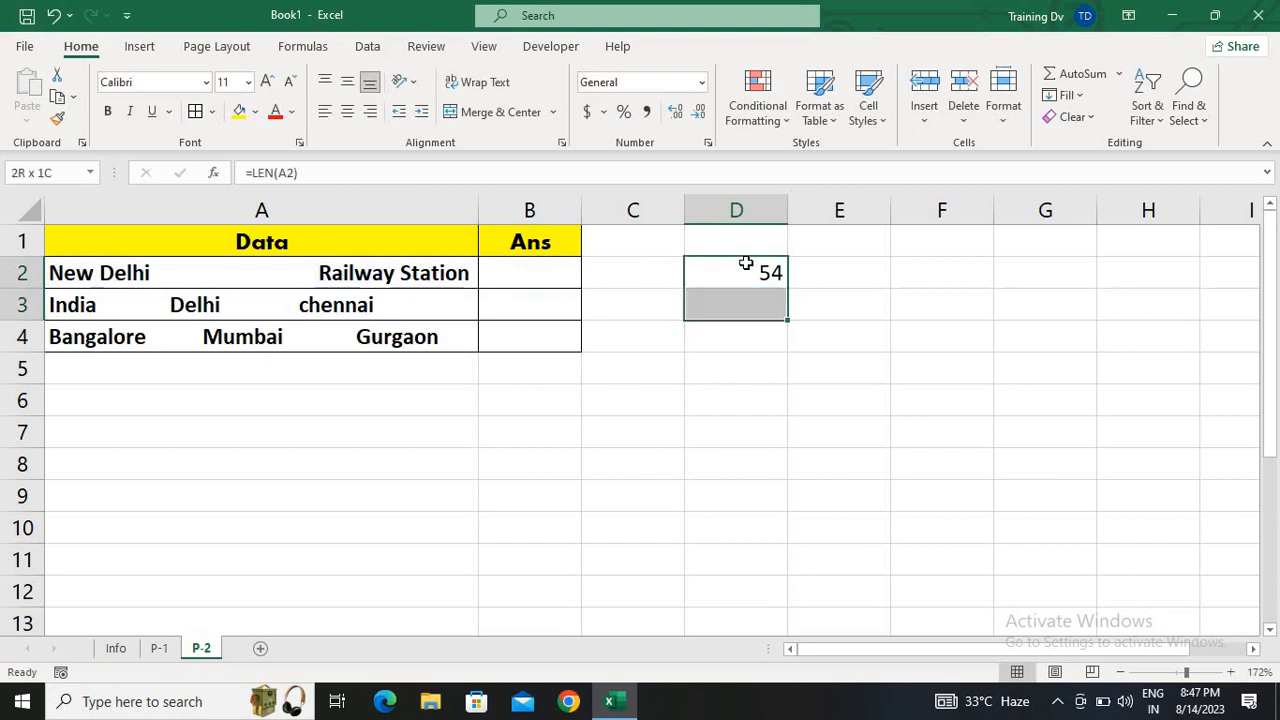
key(shift+Down)
key(ctrl+d)
key(ctrl+b)
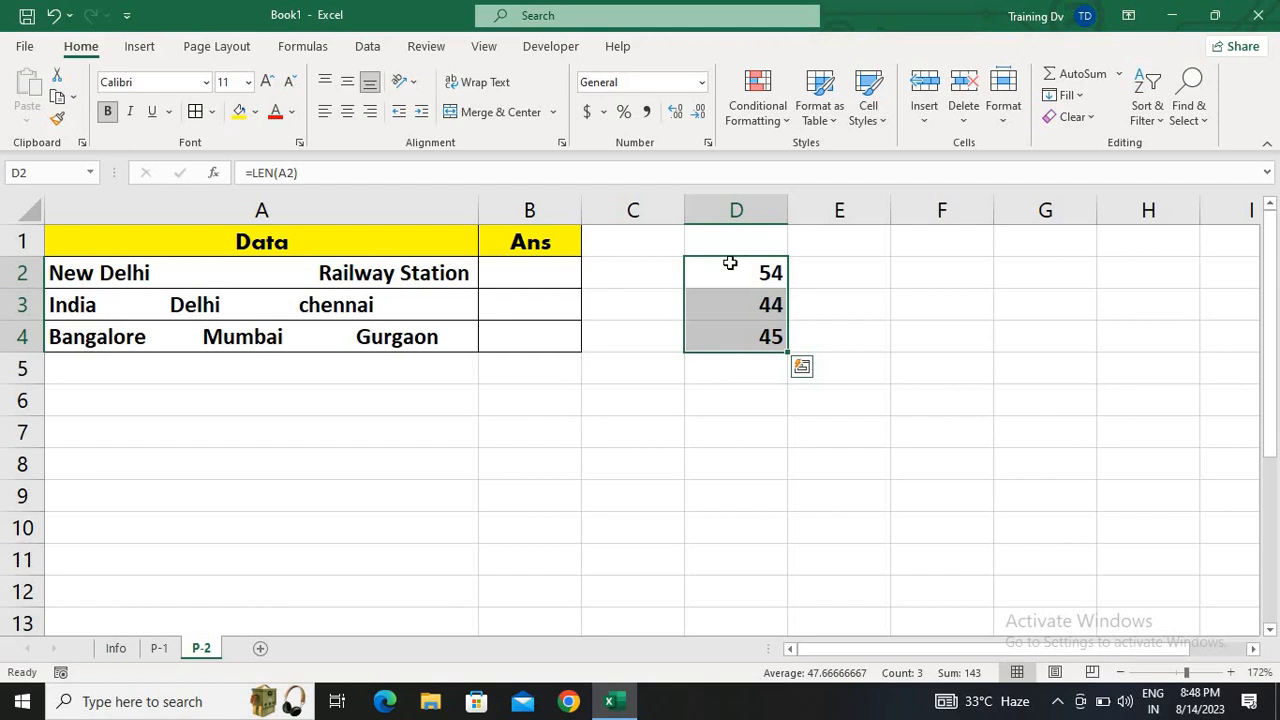
Enter =TRIM(A2) in B2 to remove the extra spaces, and autofit the Ans column
click(536, 268)
text(=tri)
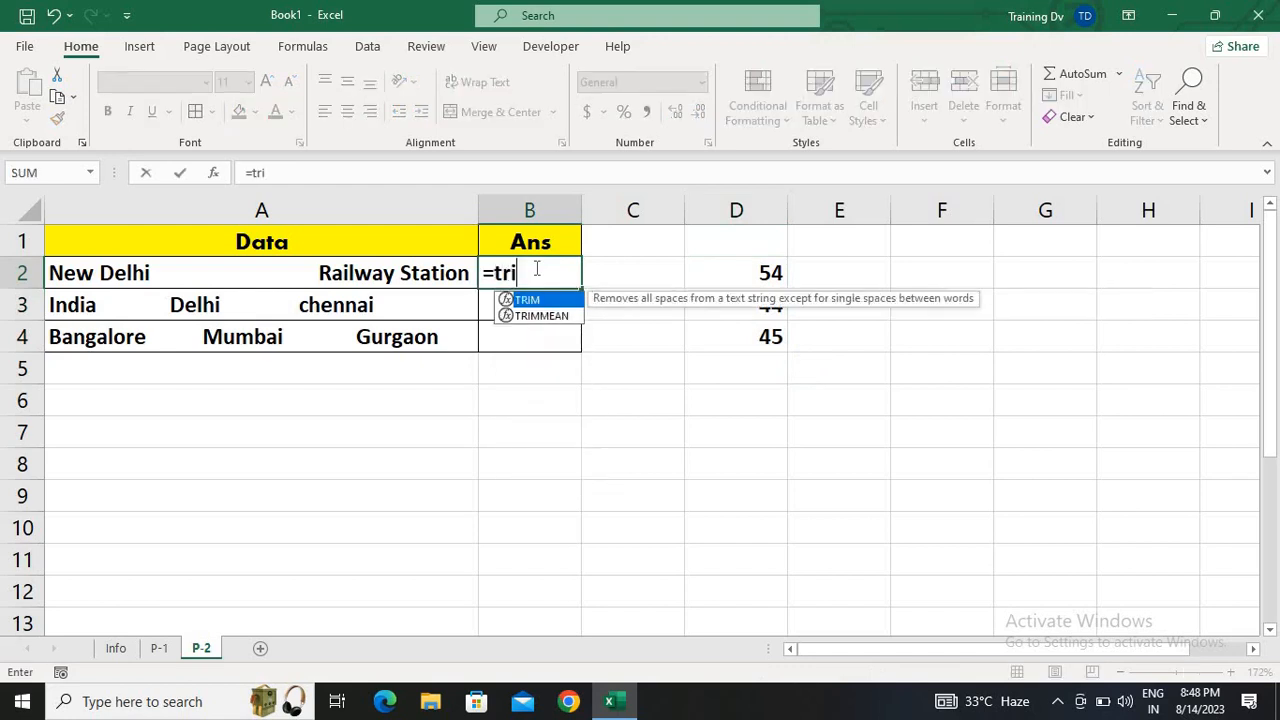
key(Tab)
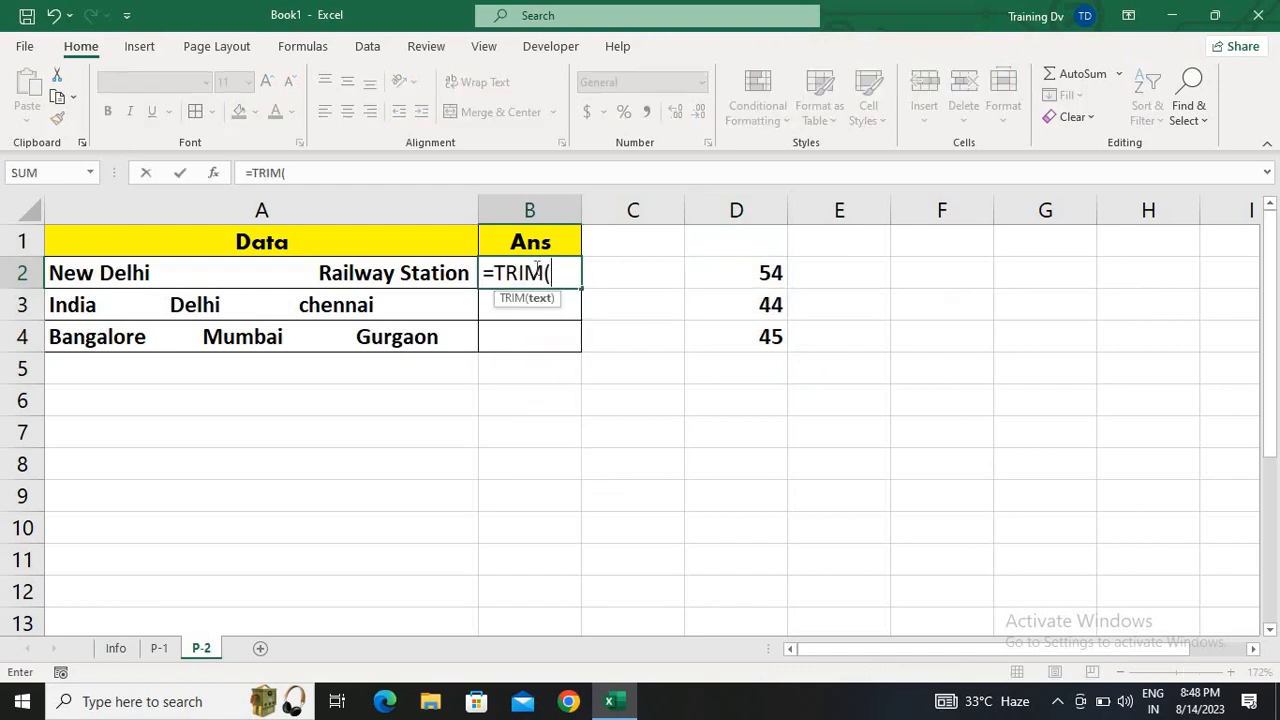
key(Left)
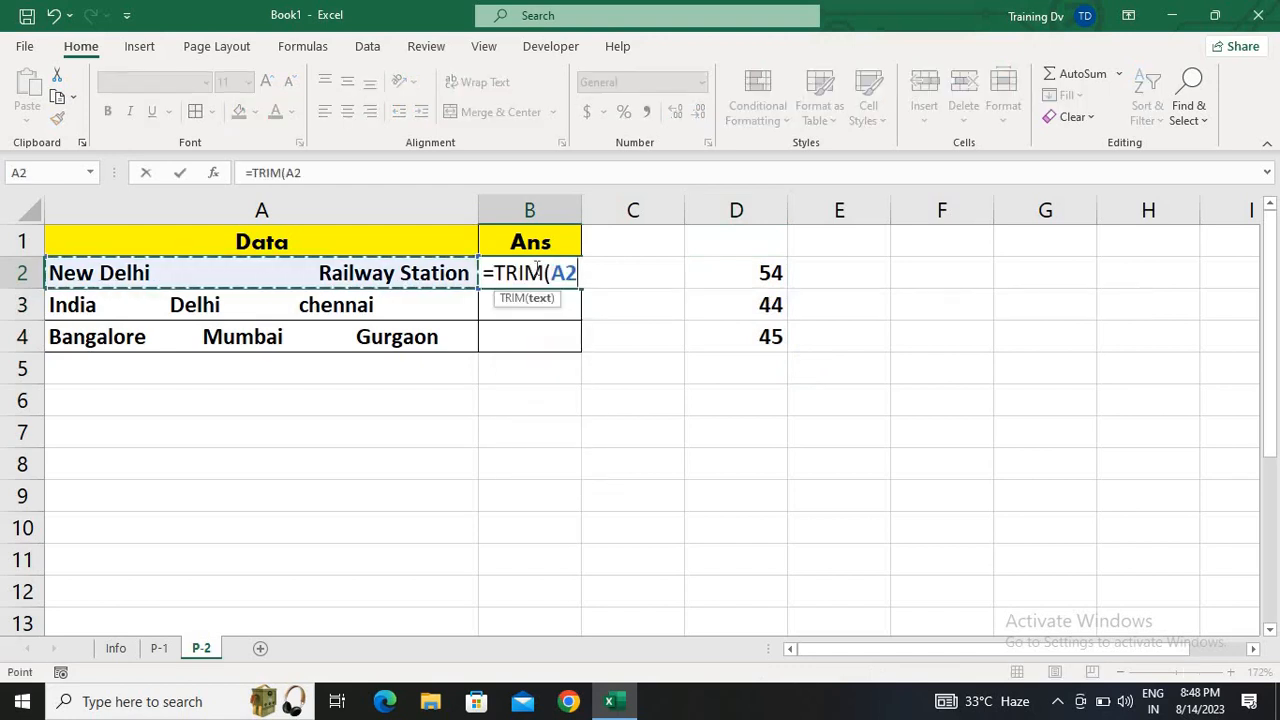
text())
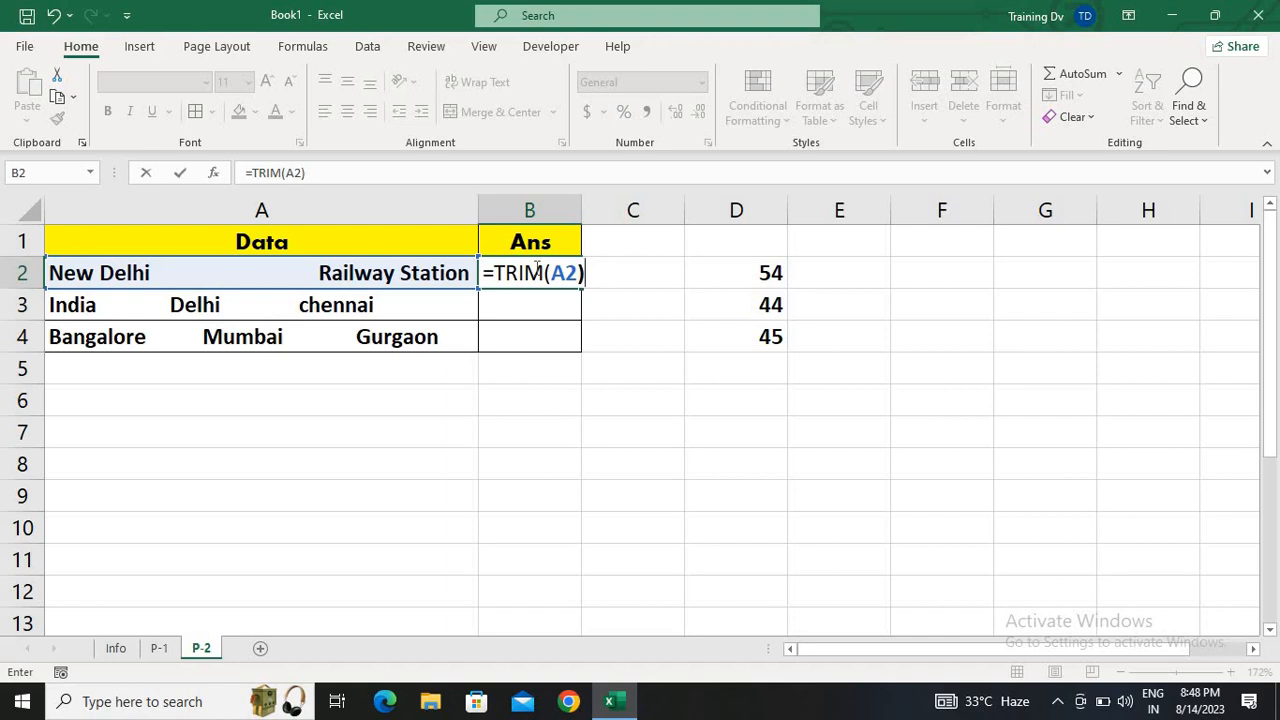
key(Return)
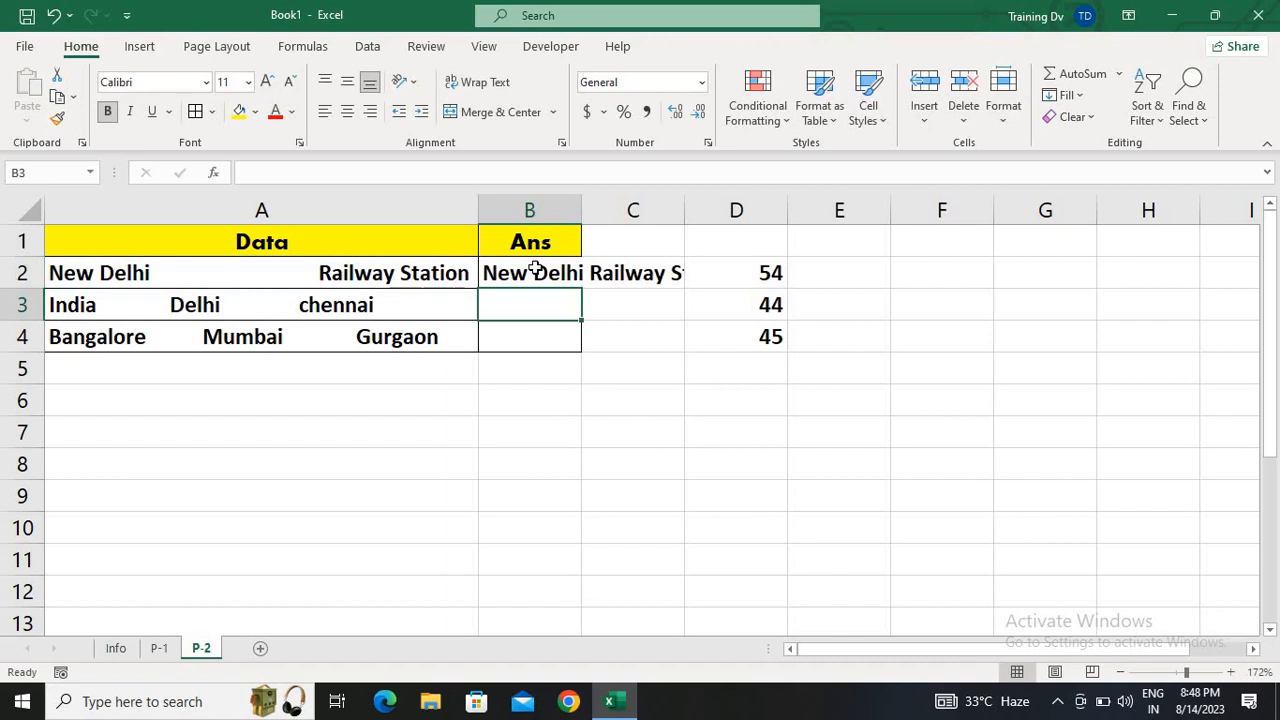
double_click(581, 210)
click(603, 280)
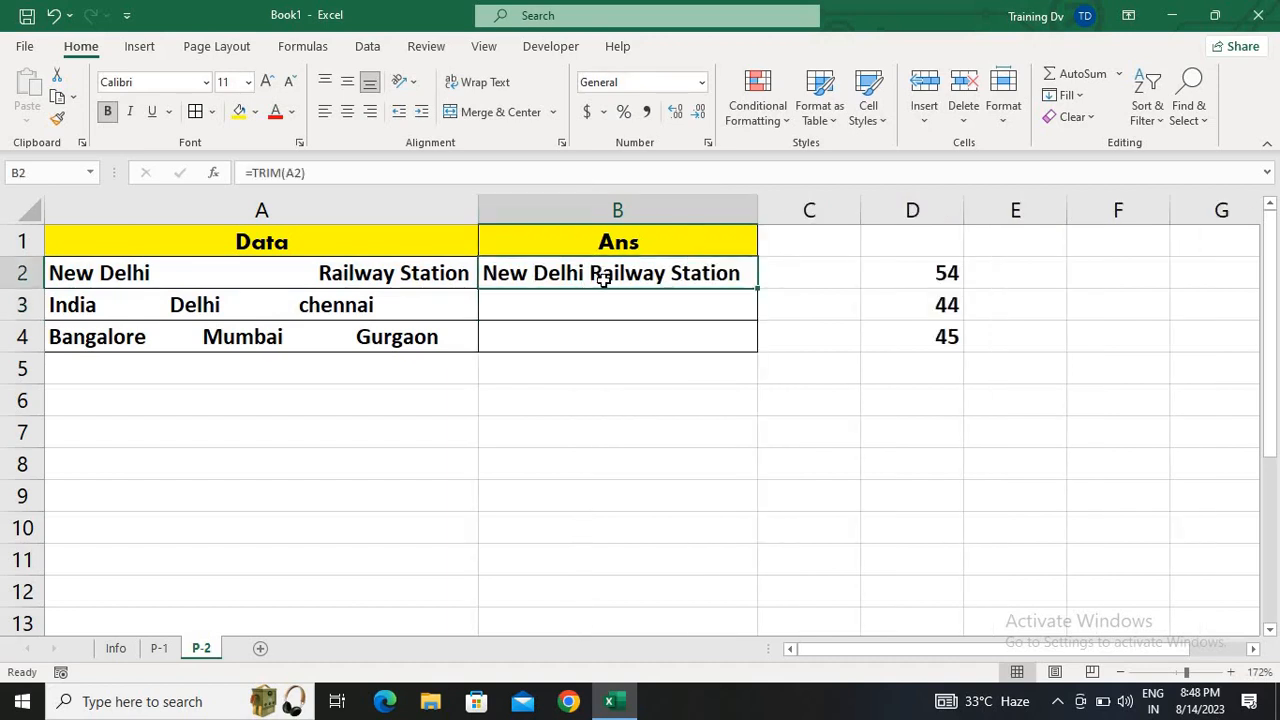
Fill the TRIM formula from B2 down through B4 and check the first result against its source entry
key(shift+Down)
key(shift+Down)
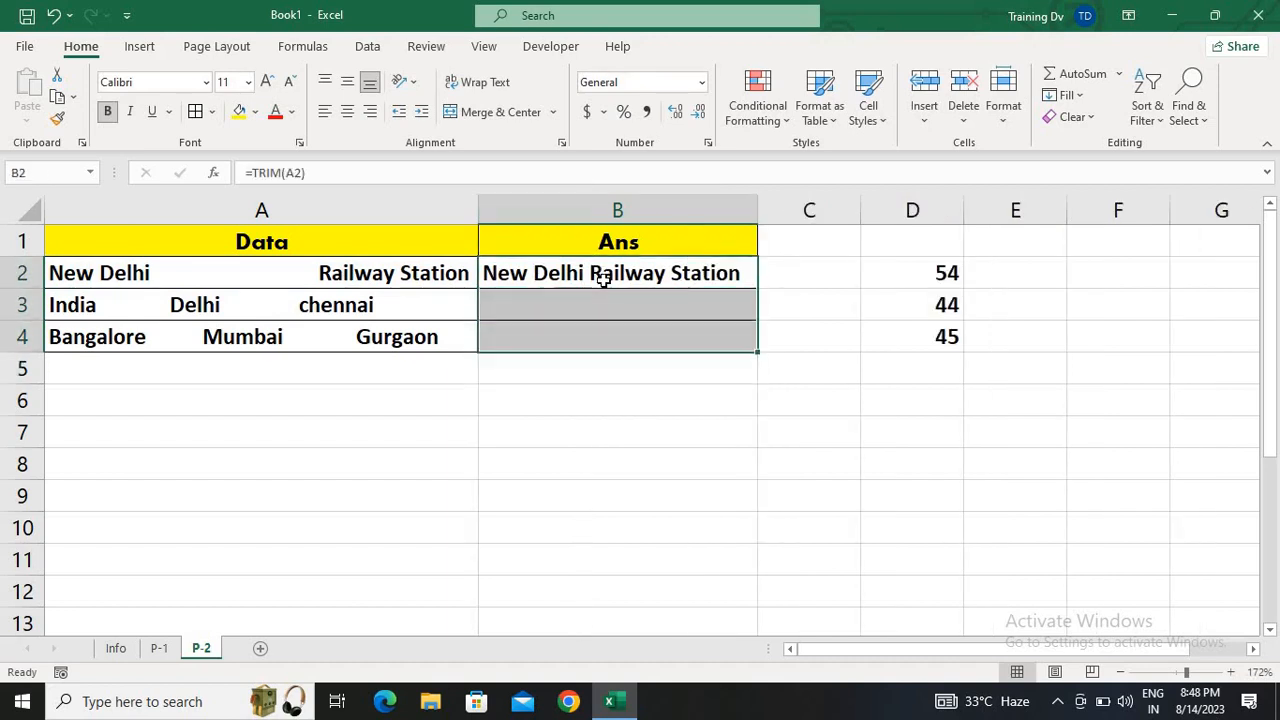
key(ctrl+d)
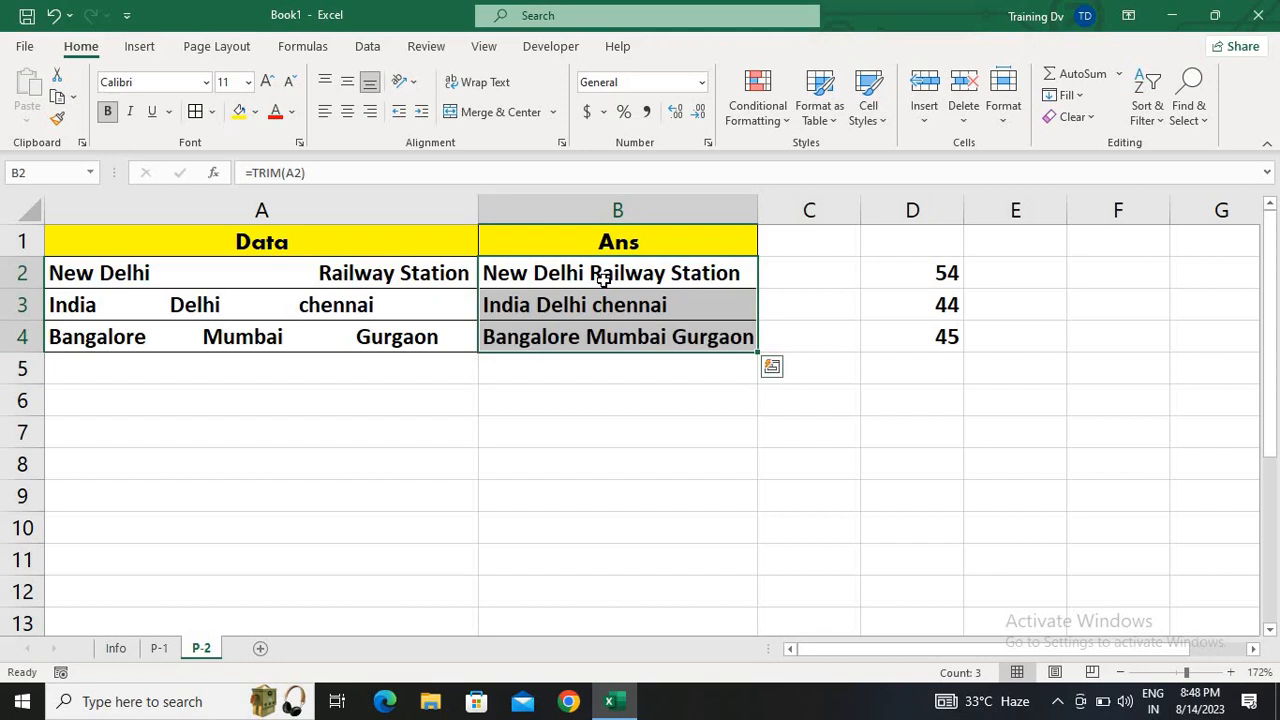
click(330, 272)
click(594, 280)
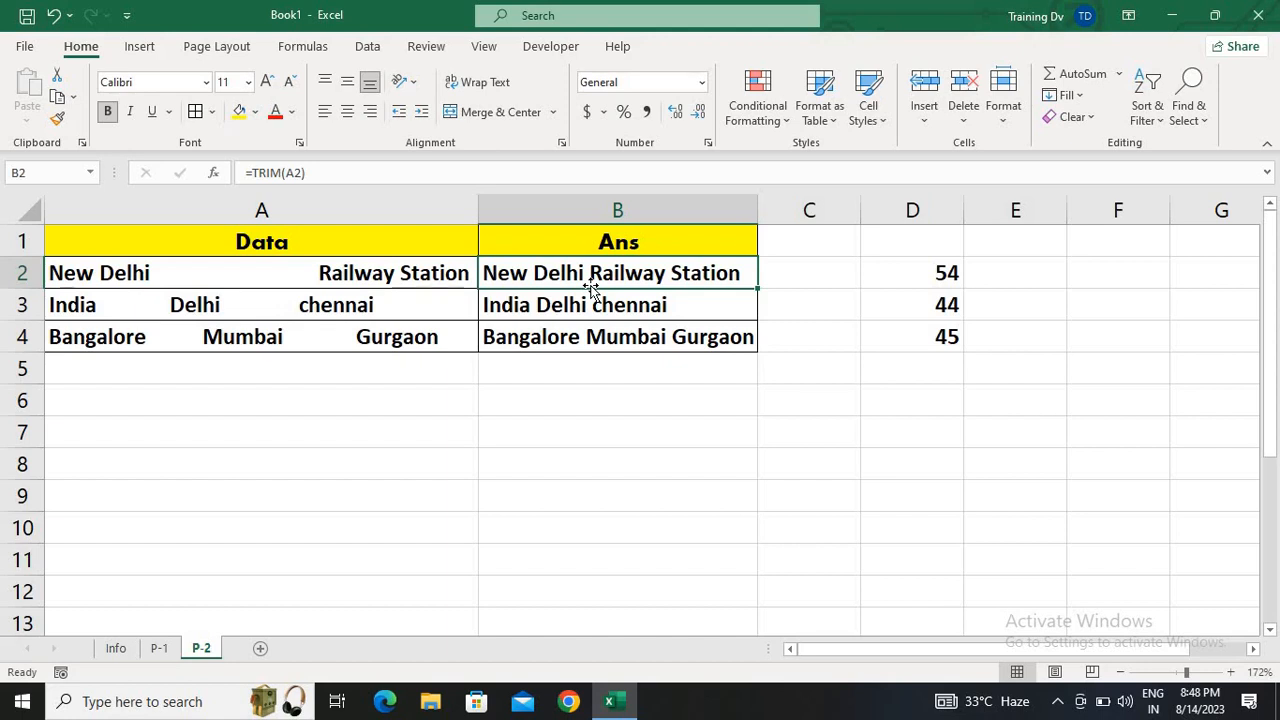
Enter =LEN(B2) in B6 to count the characters of the first trimmed entry
click(686, 408)
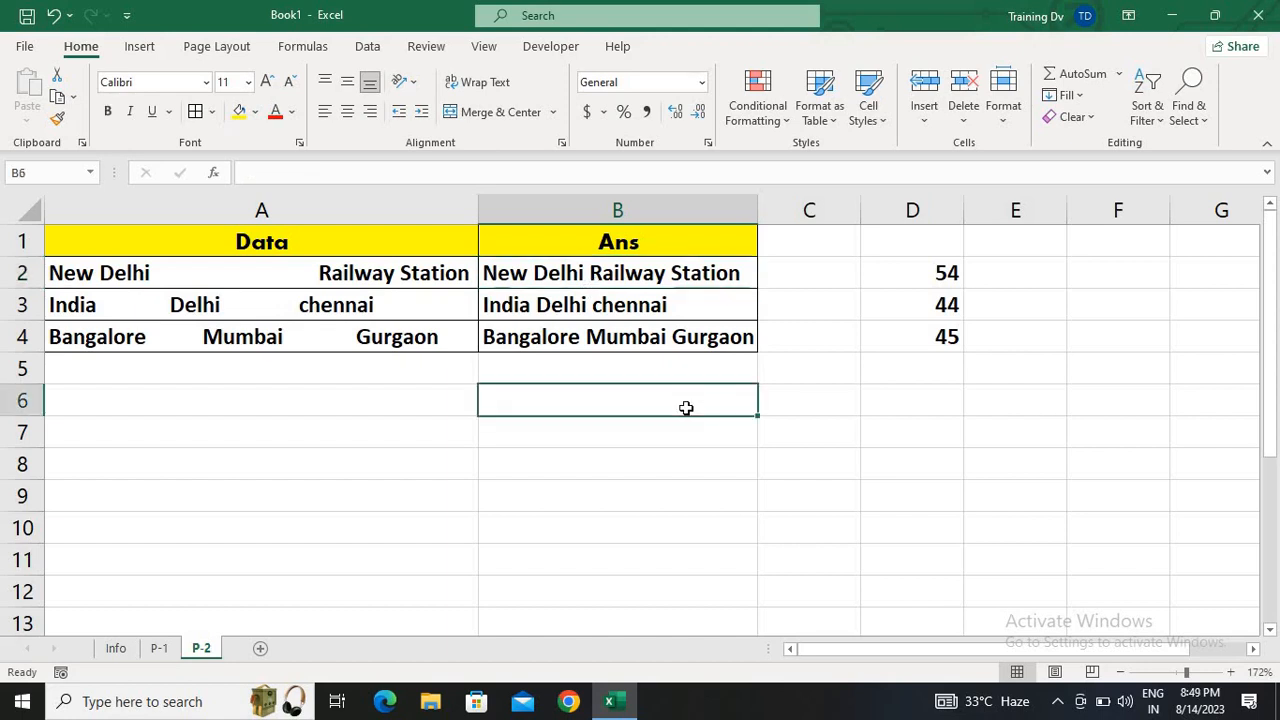
text(=LEN()
key(Up)
key(Up)
key(Up)
key(Up)
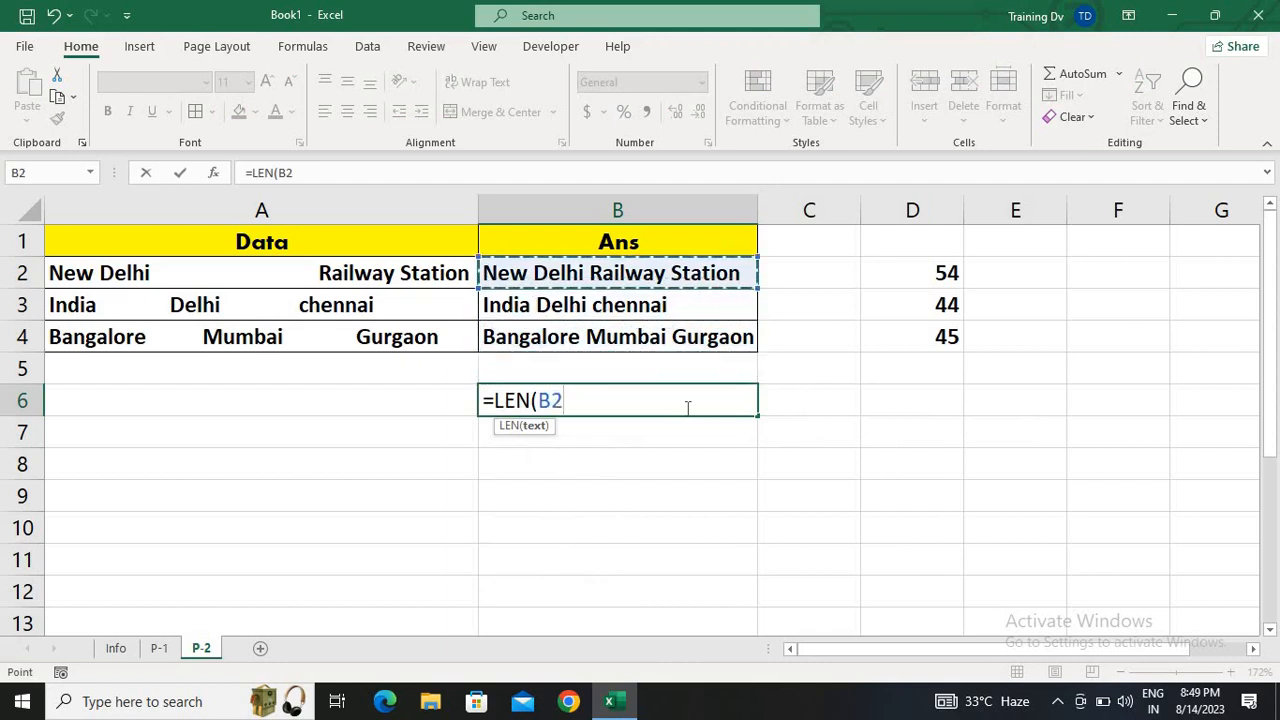
text())
key(Return)
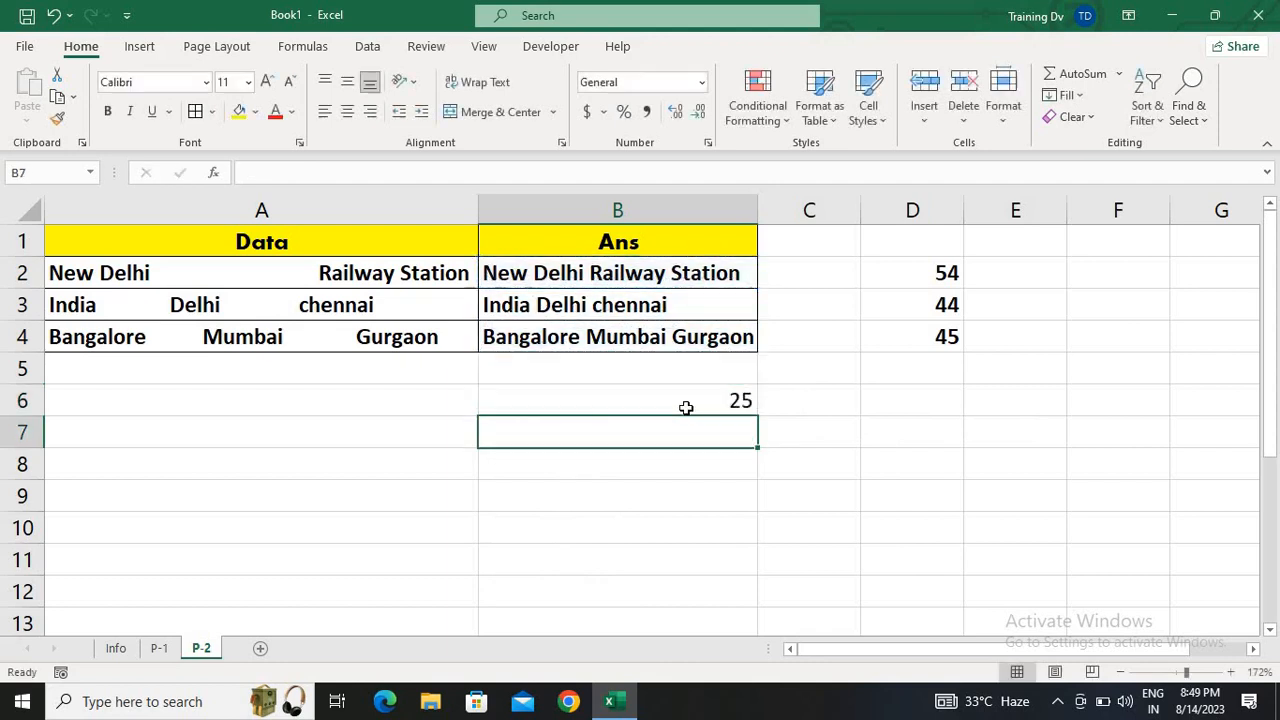
Fill the LEN formula from B6 down through B8 to count the characters of the other trimmed entries
click(686, 408)
key(shift+Down)
key(shift+Down)
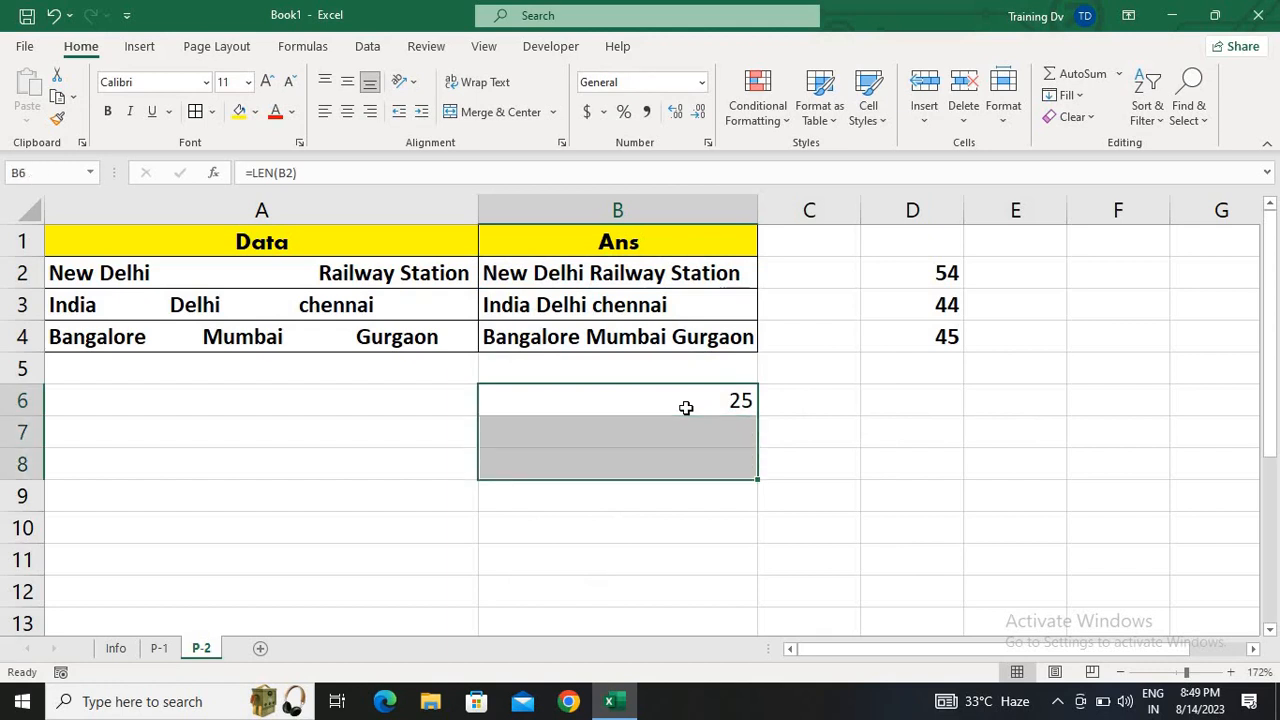
key(ctrl+d)
key(Right)
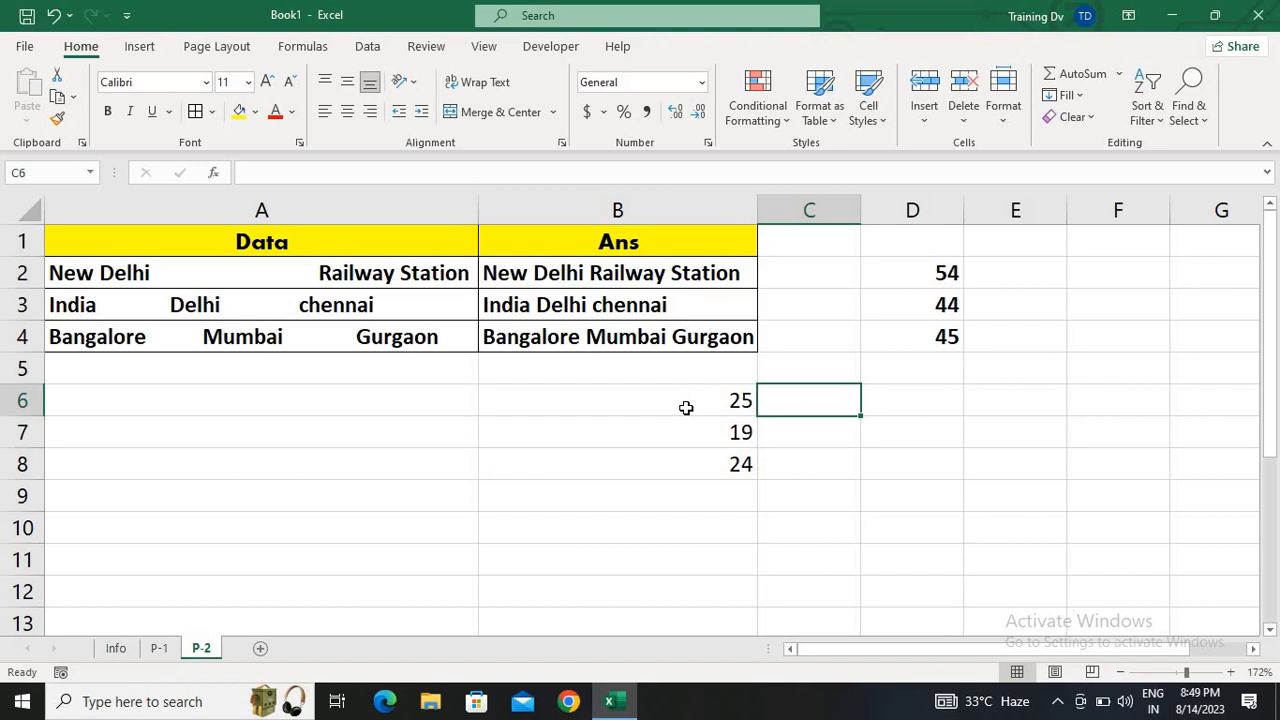
Return to the Info sheet to review the list of text functions
click(117, 648)
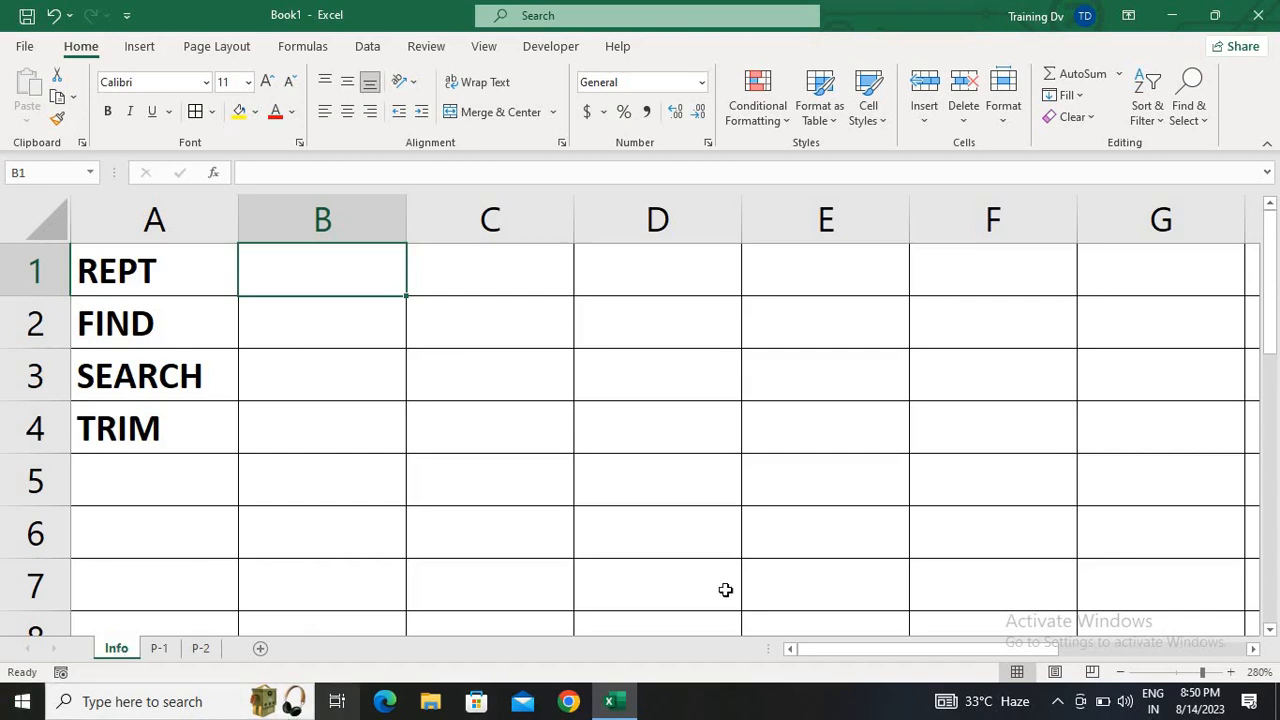
click(1057, 701)
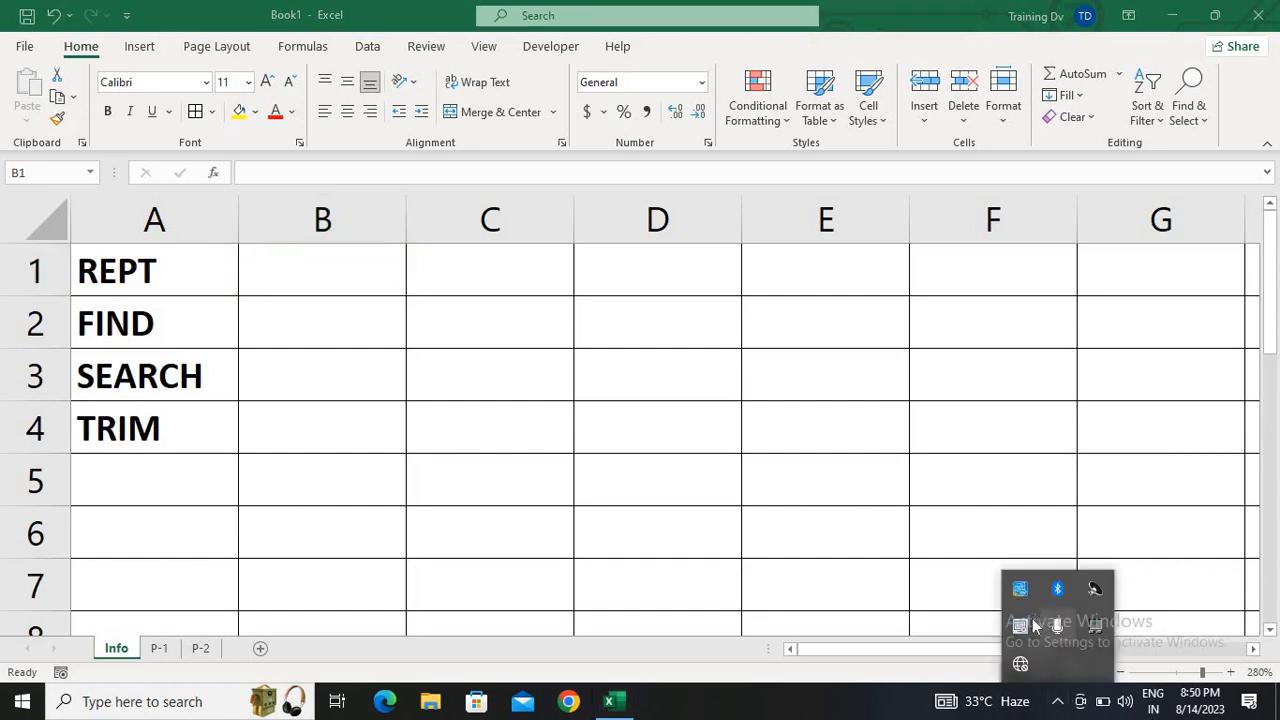